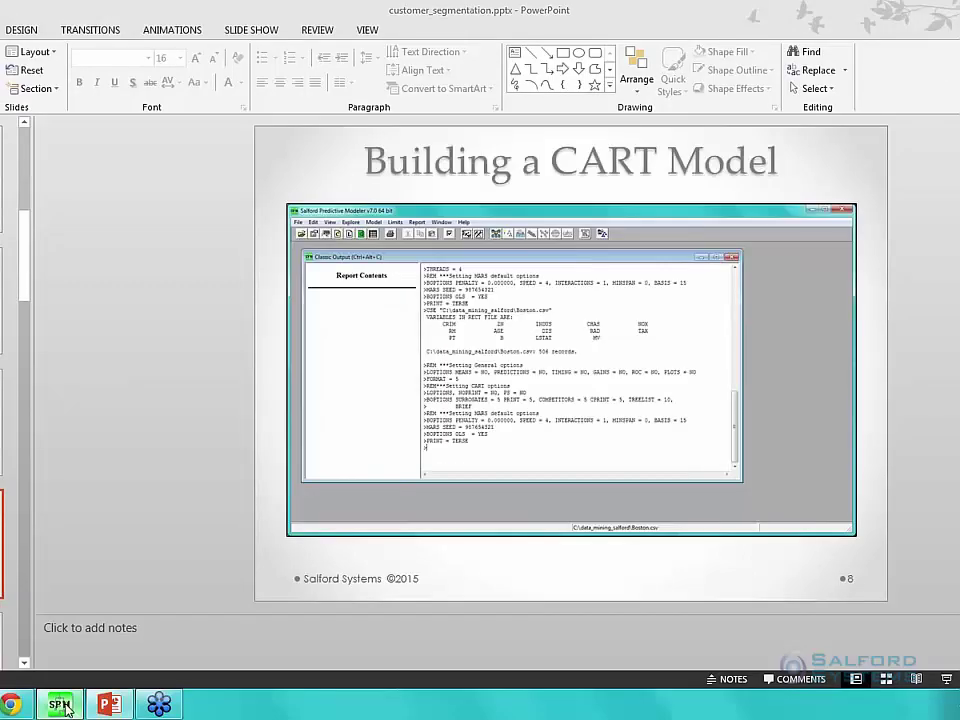
- Switch to Salford Predictive Modeler
click(62, 706)
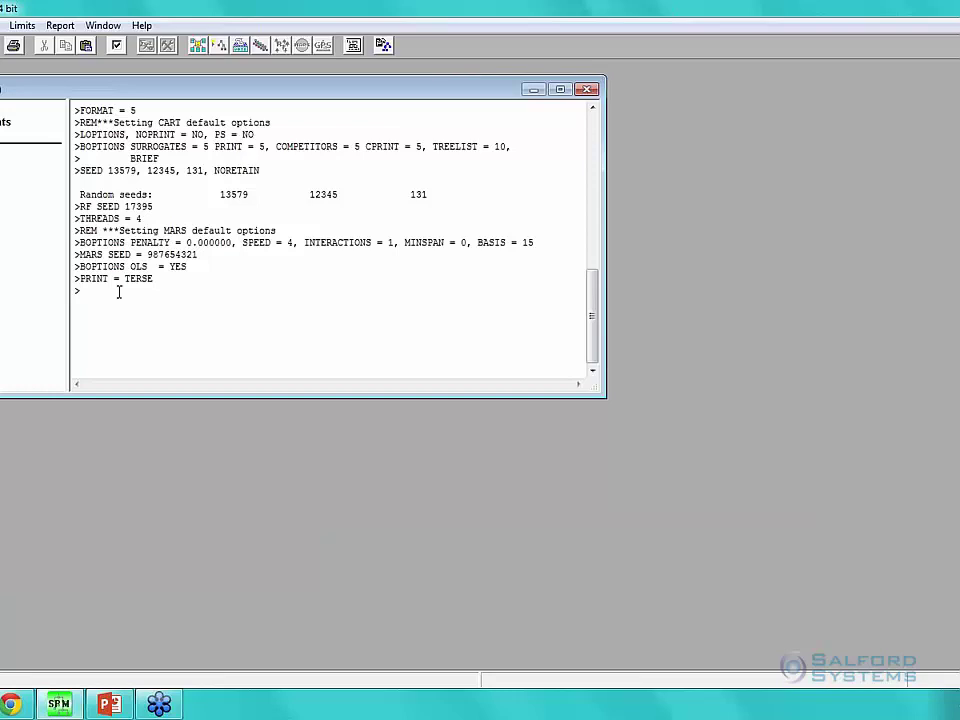
text(HELP)
key(BackSpace)
key(BackSpace)
key(BackSpace)
key(BackSpace)
- Open the data file german_credit.csv from the 7 - Customer Segmentation folder
key(ctrl+o)
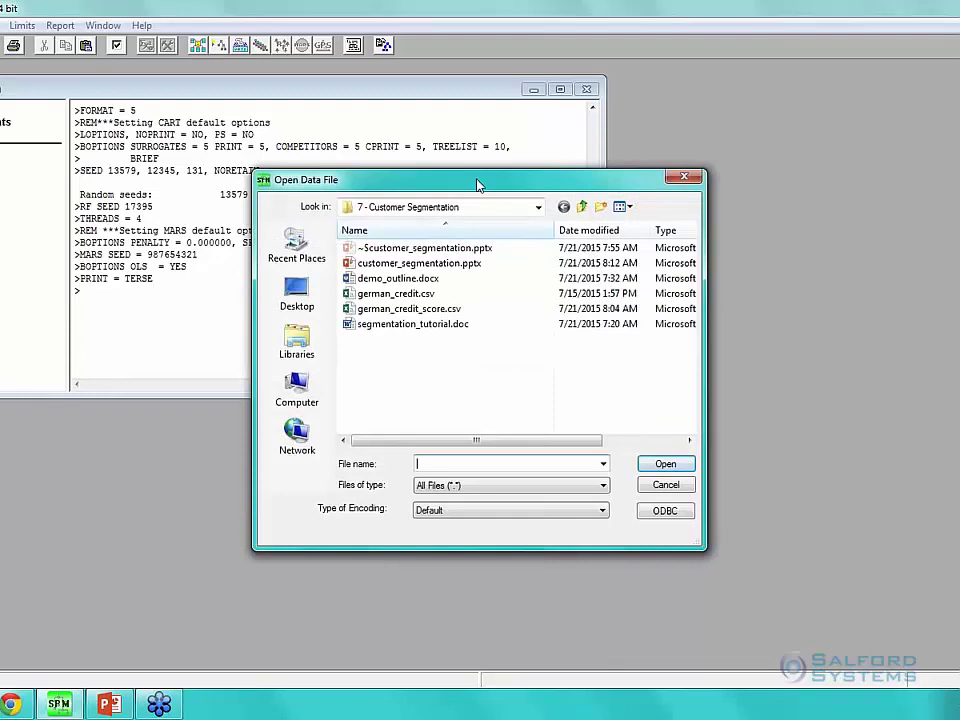
click(461, 294)
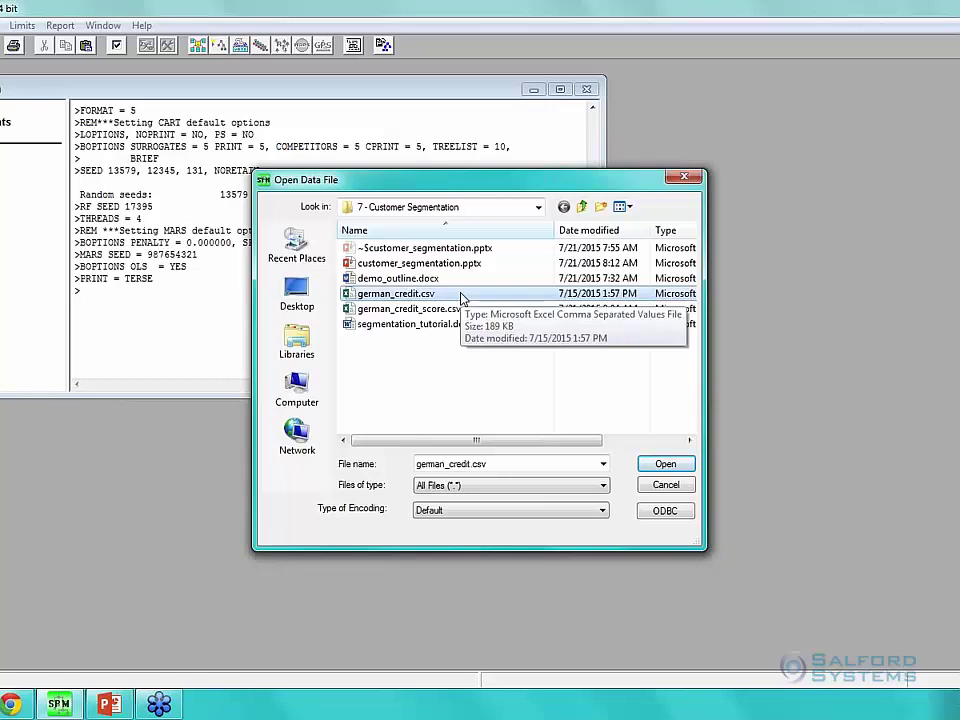
click(603, 485)
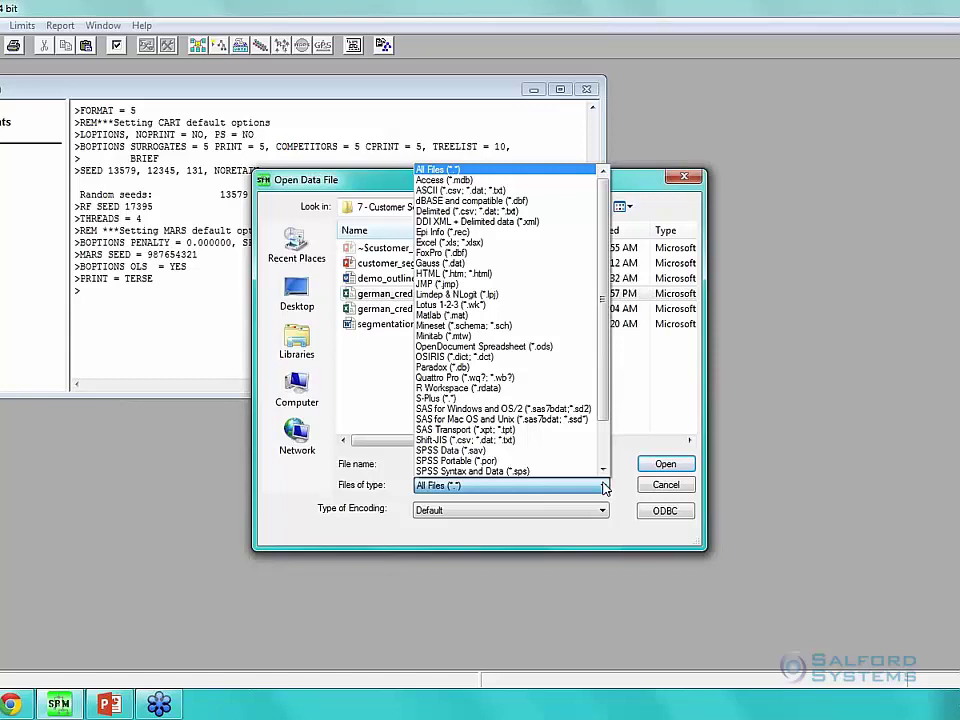
click(605, 486)
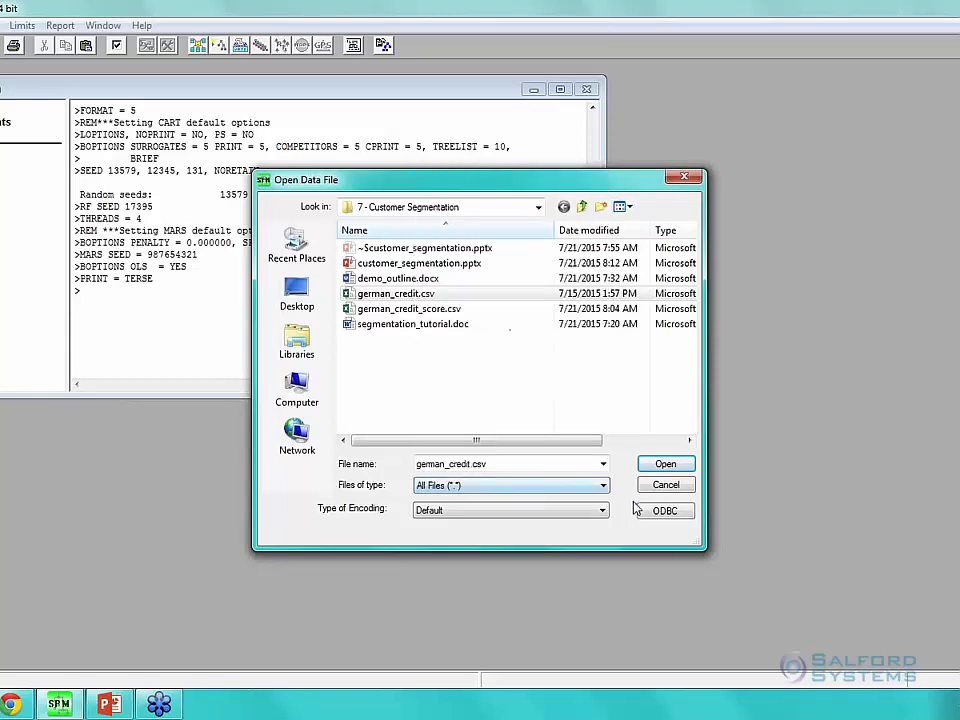
click(684, 467)
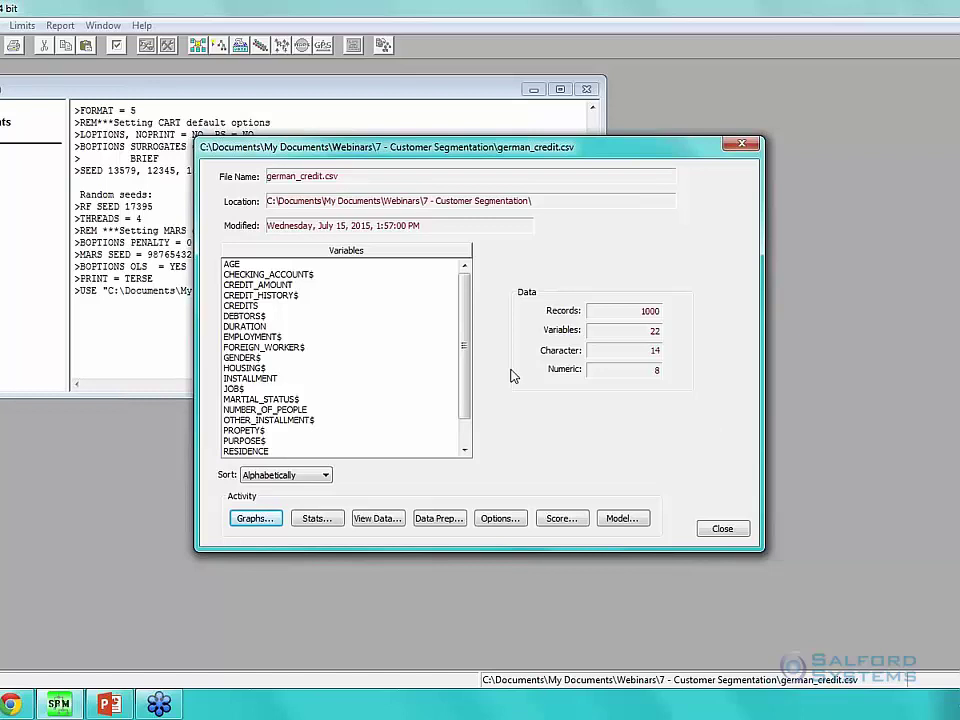
- Look through the variable list and the raw records of german_credit.csv, closing the data view when done
drag(468, 302, 510, 295)
click(389, 527)
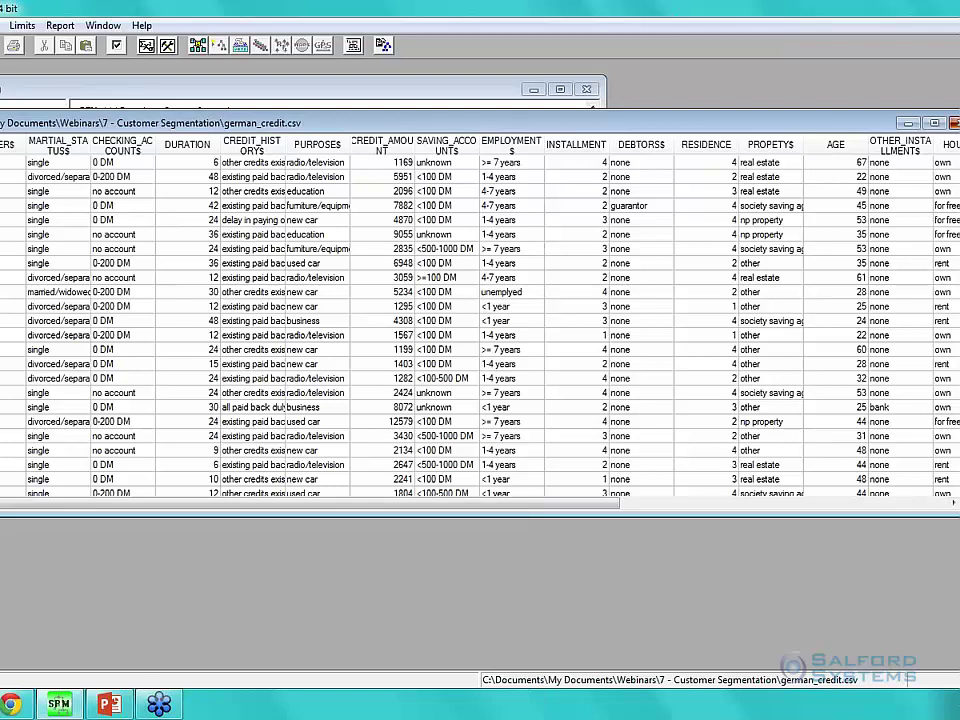
click(953, 122)
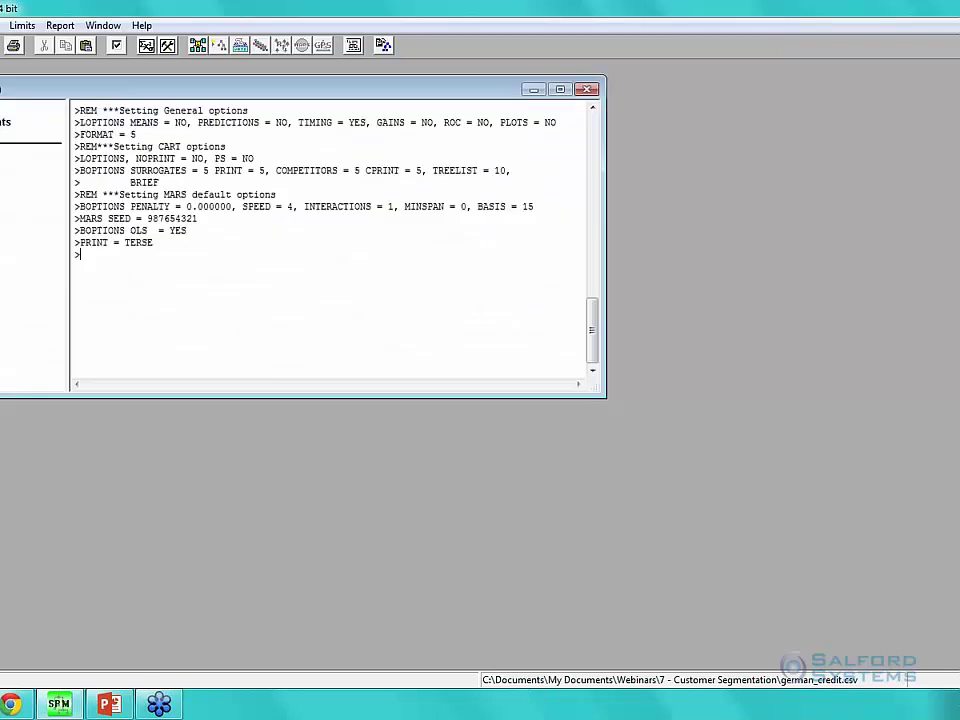
- Generate detailed descriptive statistics and tables for all variables in german_credit.csv
click(168, 46)
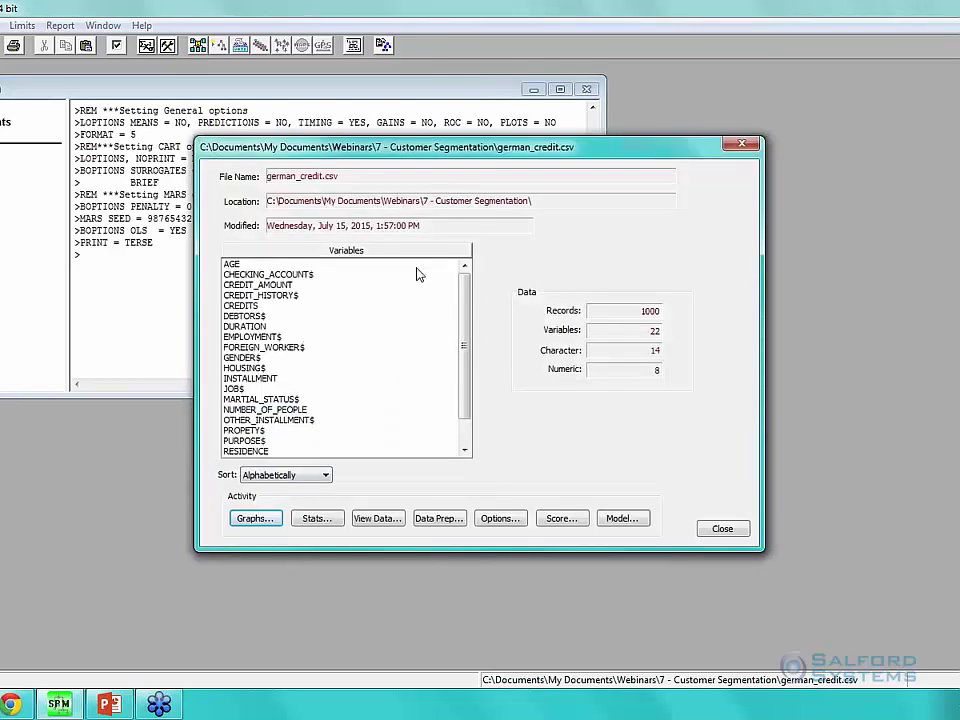
click(330, 522)
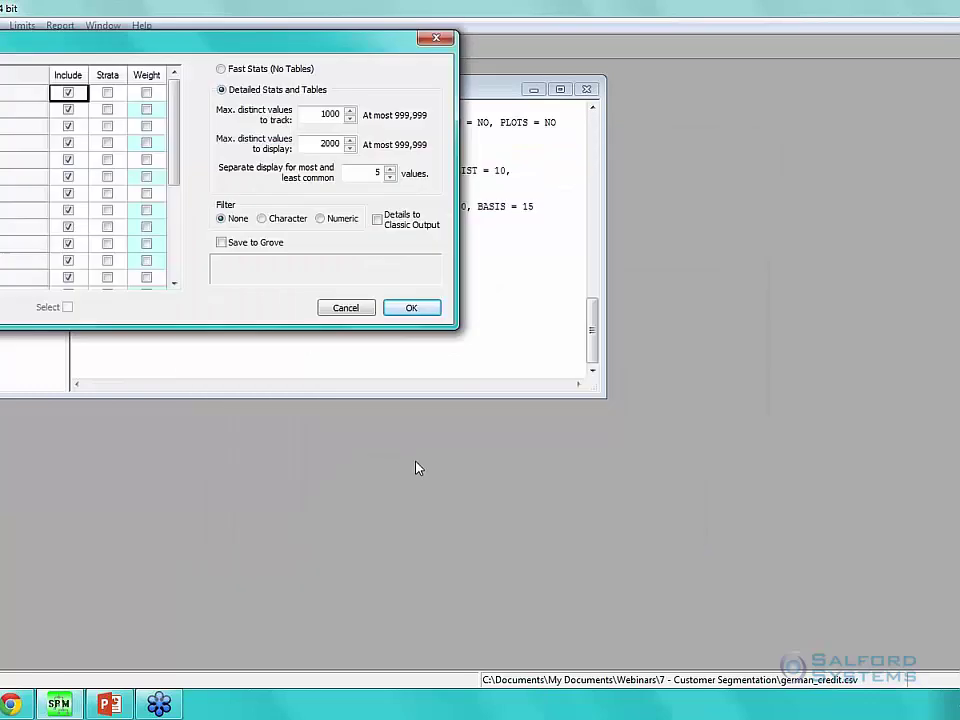
drag(363, 50, 572, 146)
drag(376, 219, 378, 190)
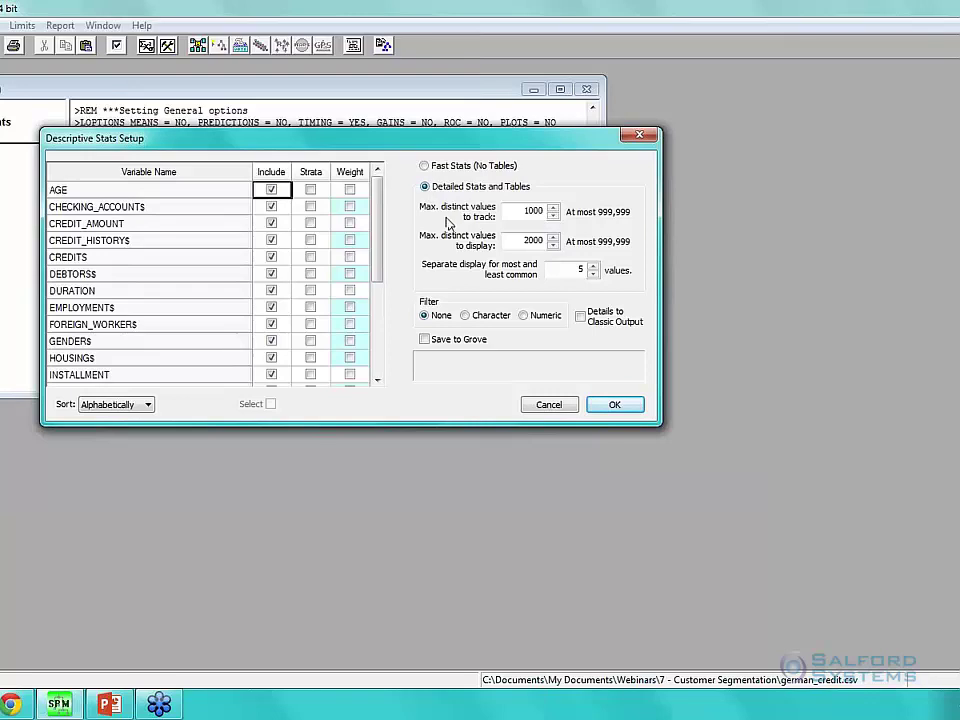
click(634, 410)
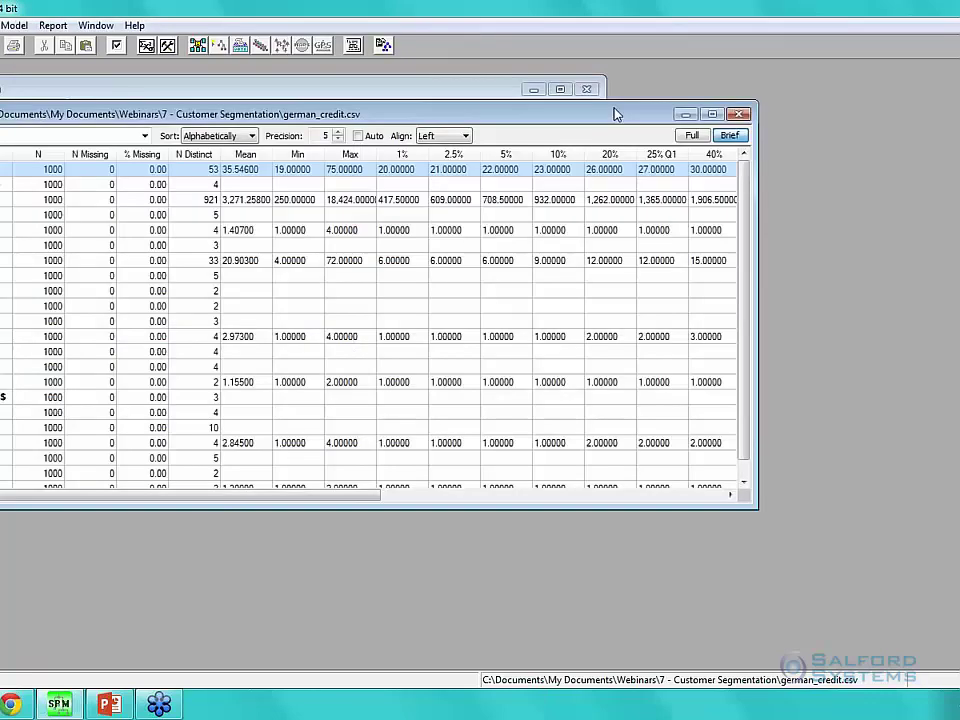
drag(617, 114, 743, 148)
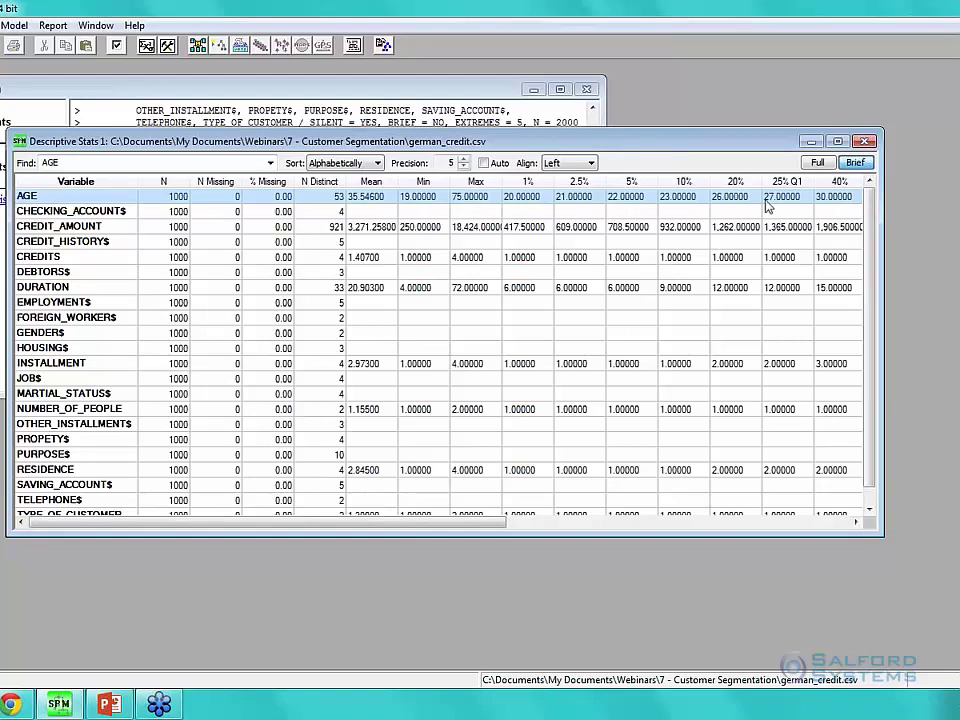
- Examine the TYPE_OF_CUSTOMER frequency table in the full descriptive statistics, checking each class's percentage of the total
click(808, 166)
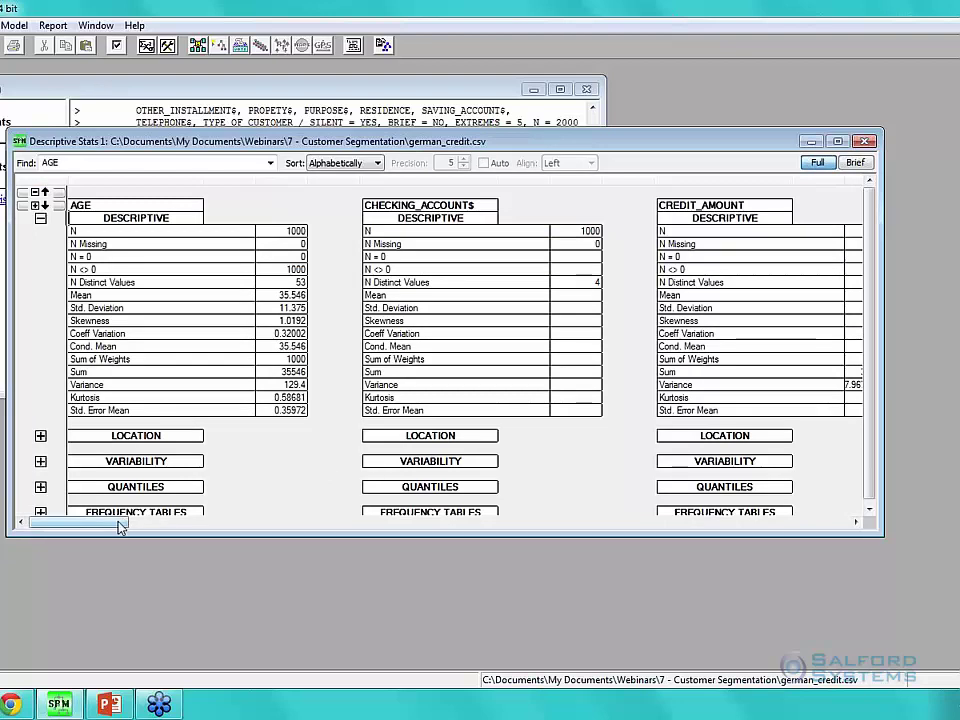
drag(118, 527, 790, 530)
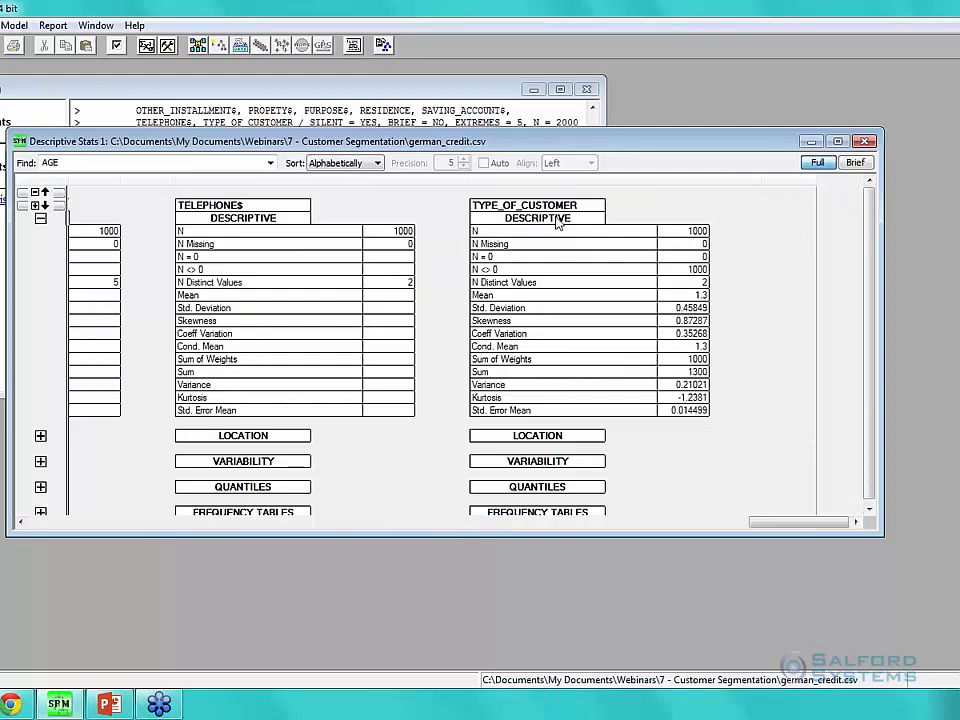
scroll(652, 210, down, 1)
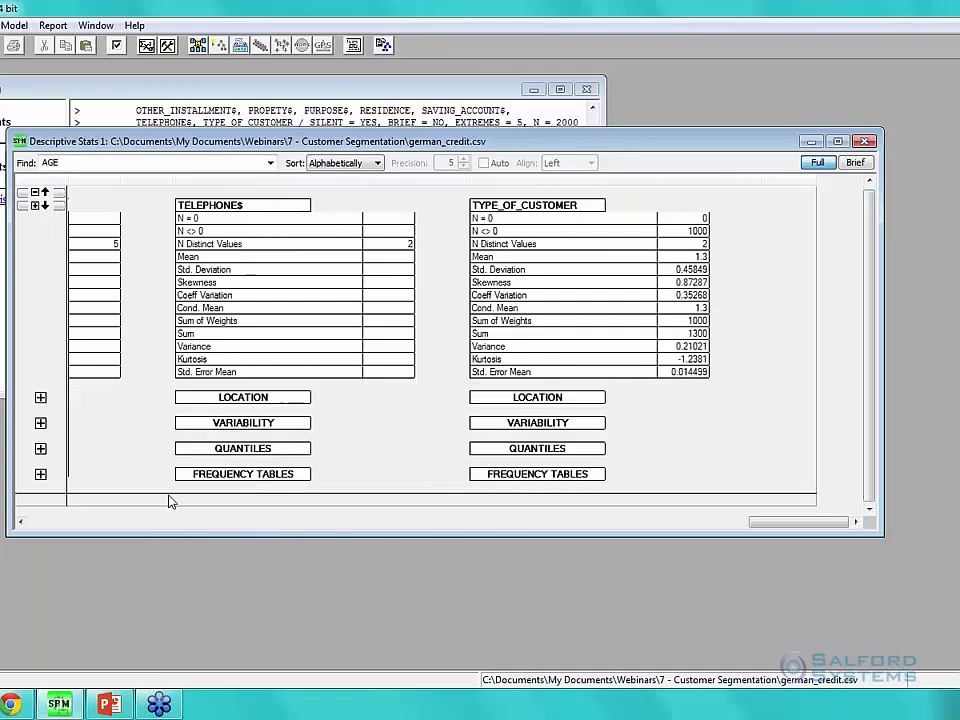
click(41, 474)
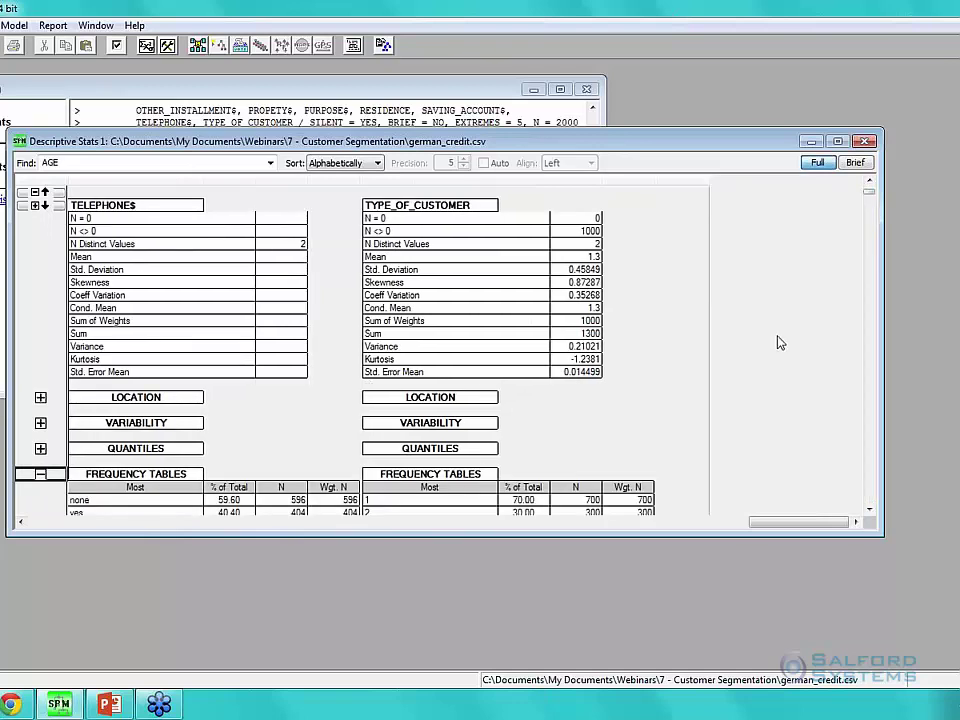
scroll(636, 422, down, 2)
scroll(620, 420, down, 2)
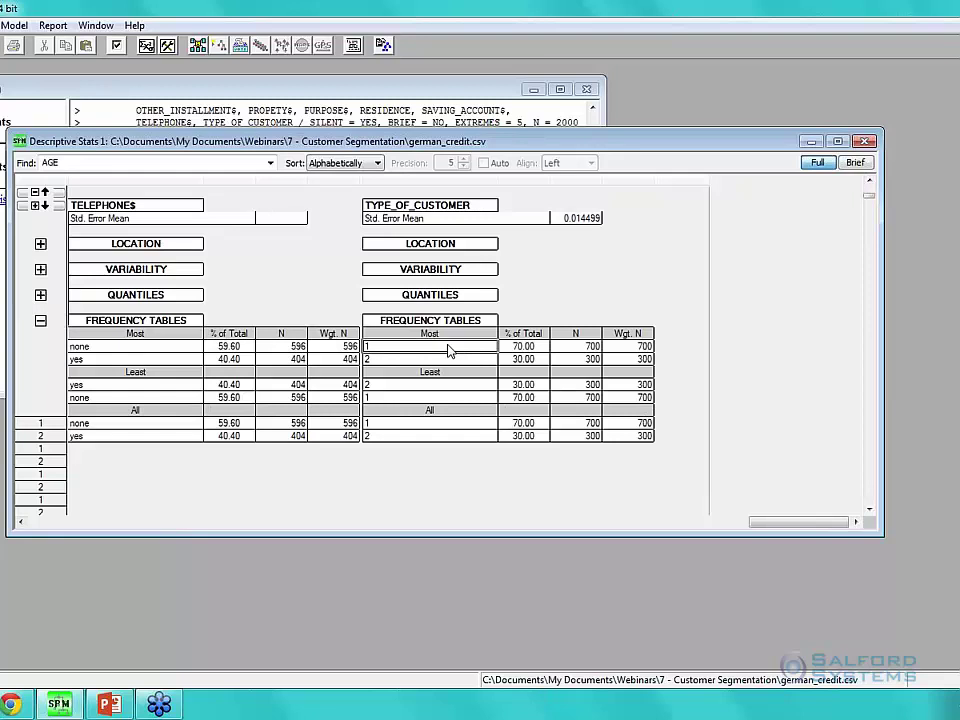
click(511, 351)
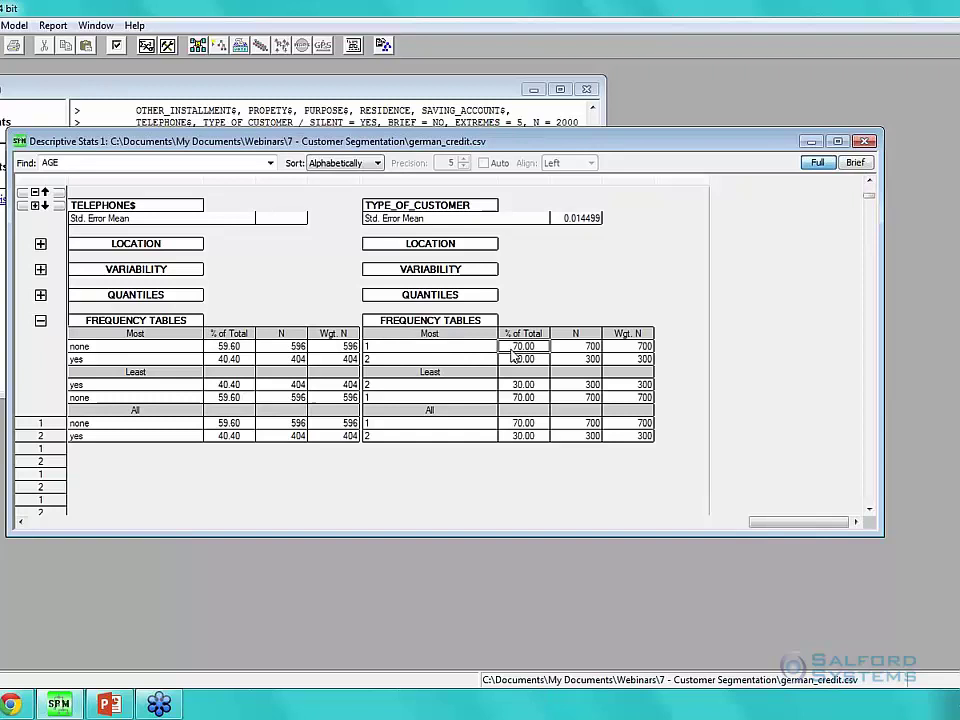
click(511, 360)
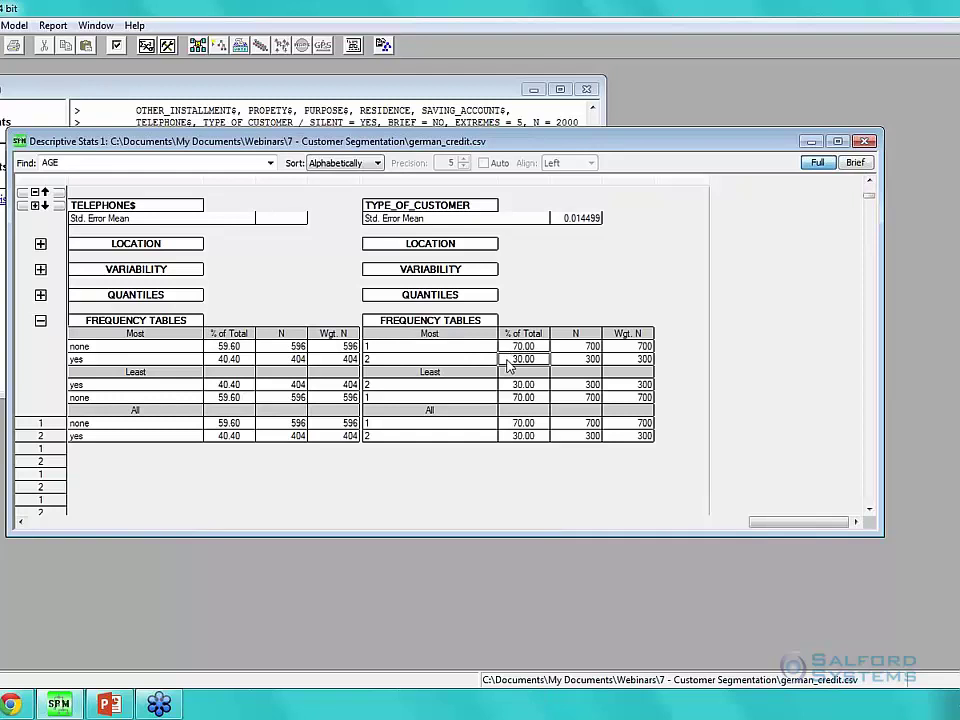
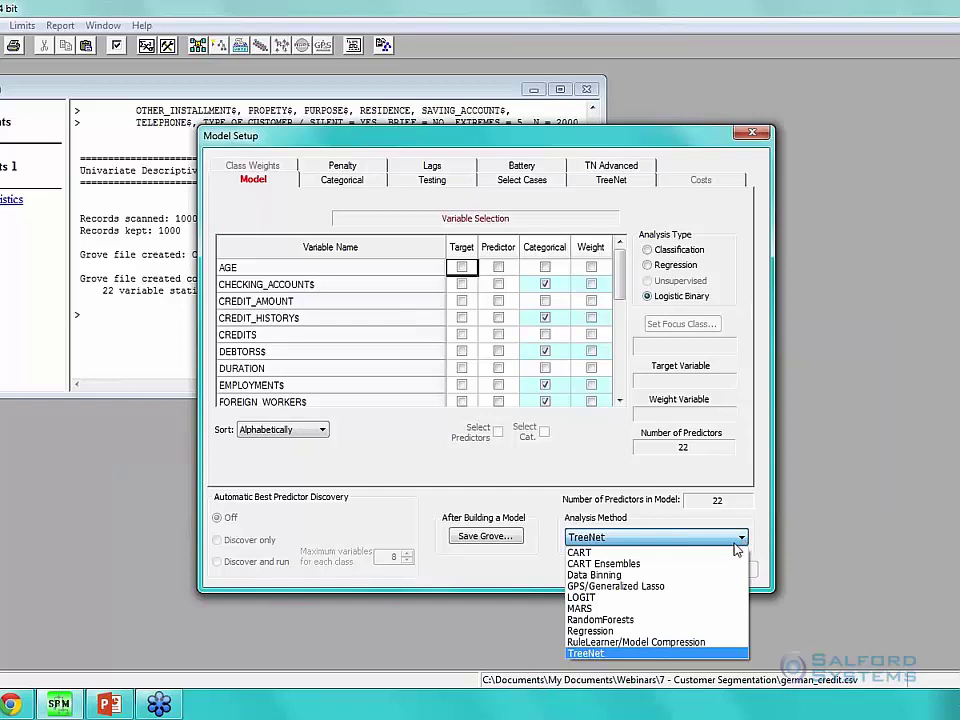
- Set up a CART classification model with TYPE_OF_CUSTOMER as the target and all other variables as predictors
click(729, 555)
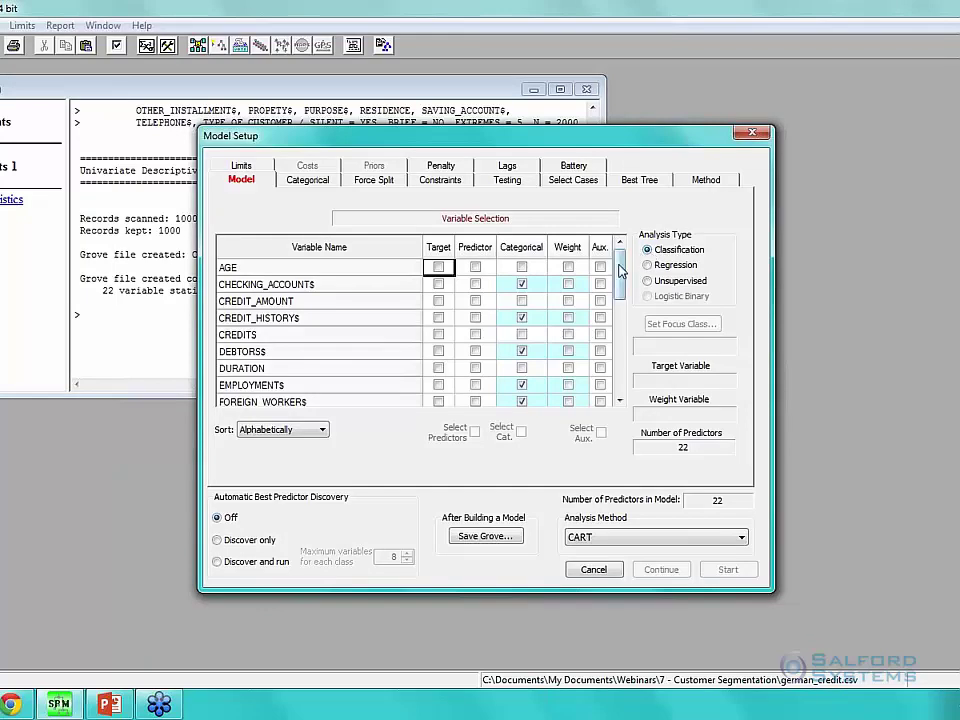
drag(619, 270, 614, 383)
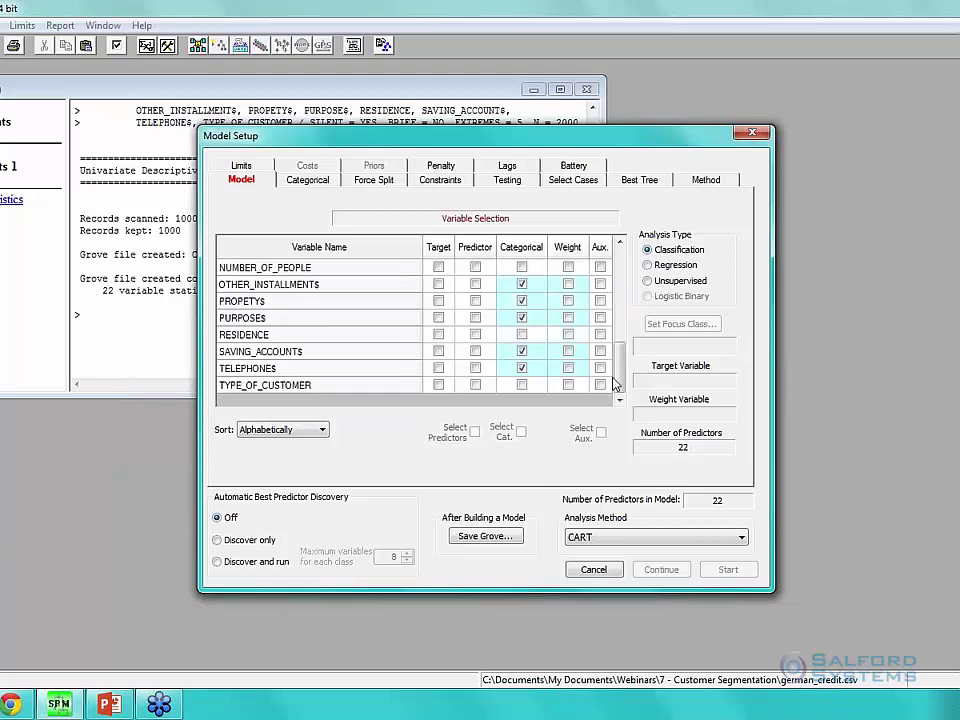
click(438, 385)
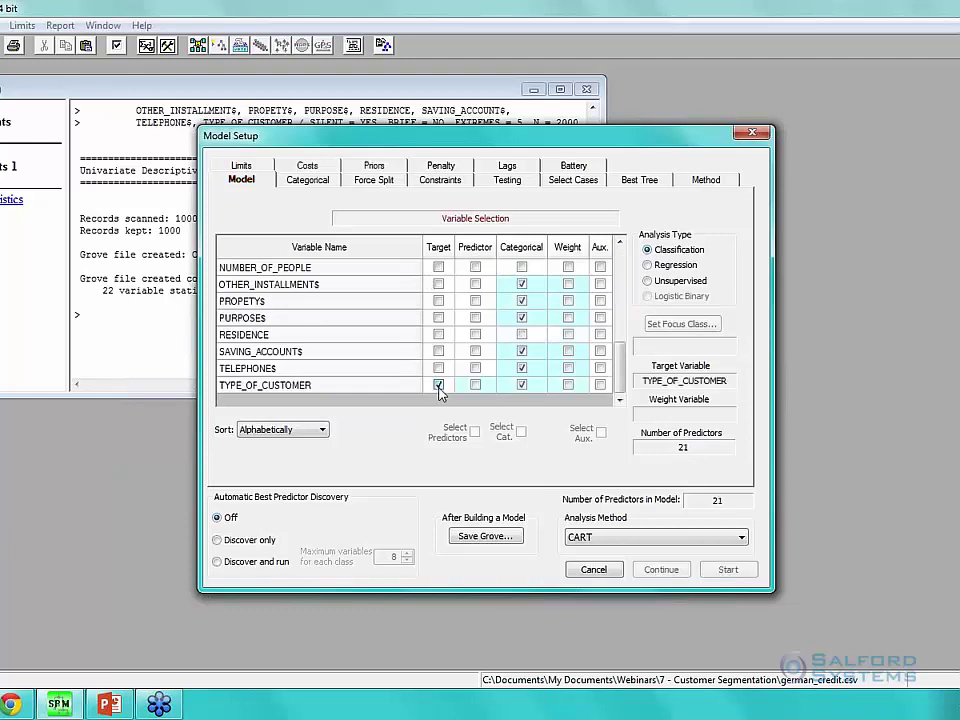
click(475, 247)
click(475, 432)
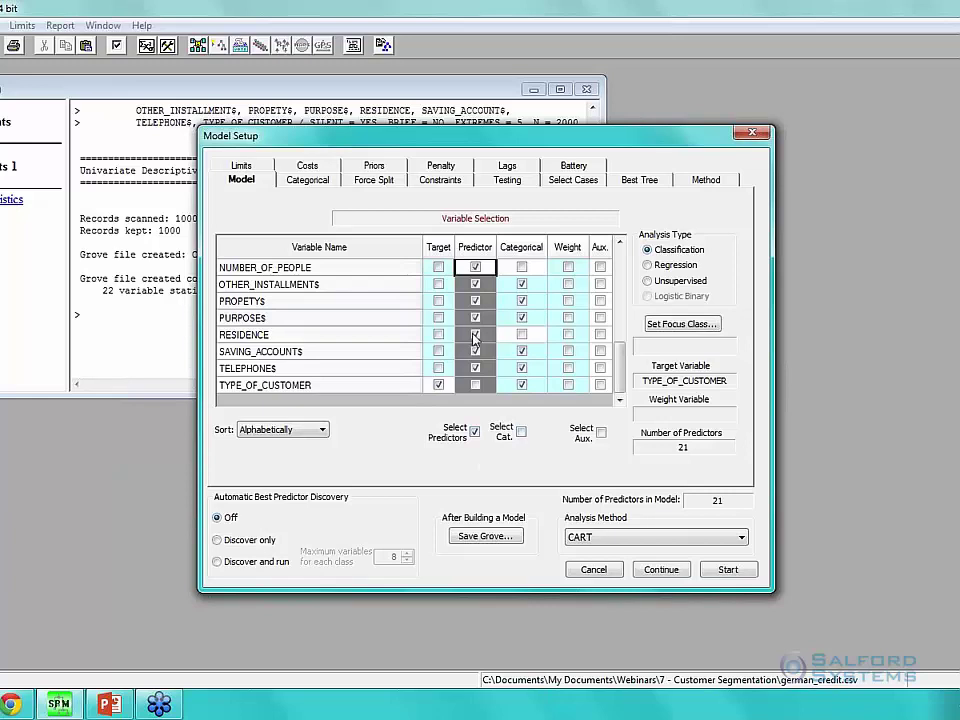
- Check that testing uses 10-fold cross-validation and build the CART model
click(522, 187)
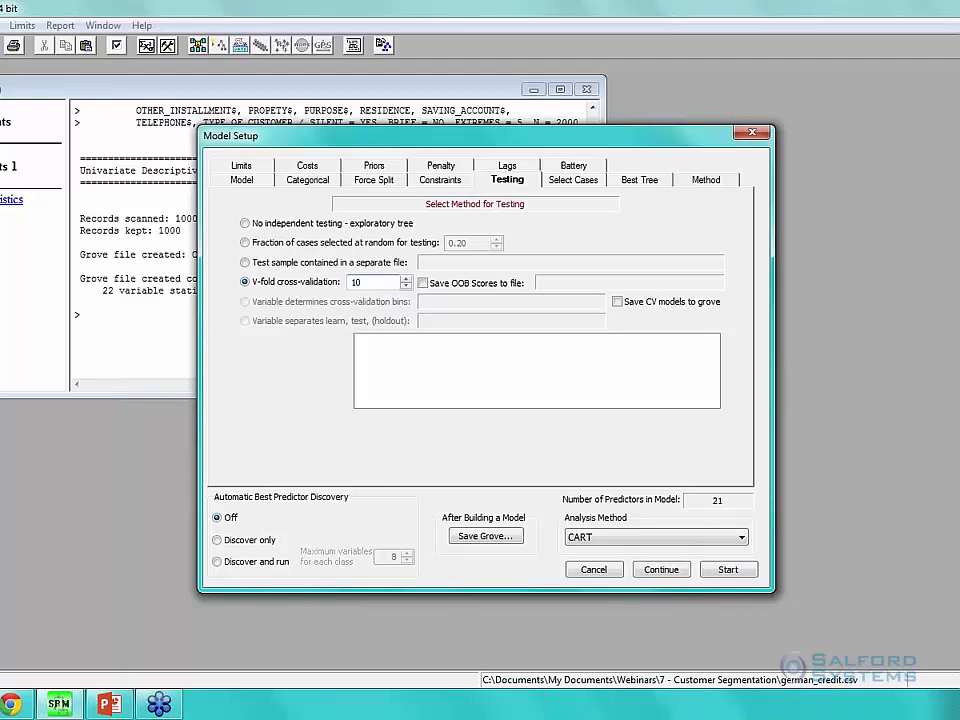
click(743, 575)
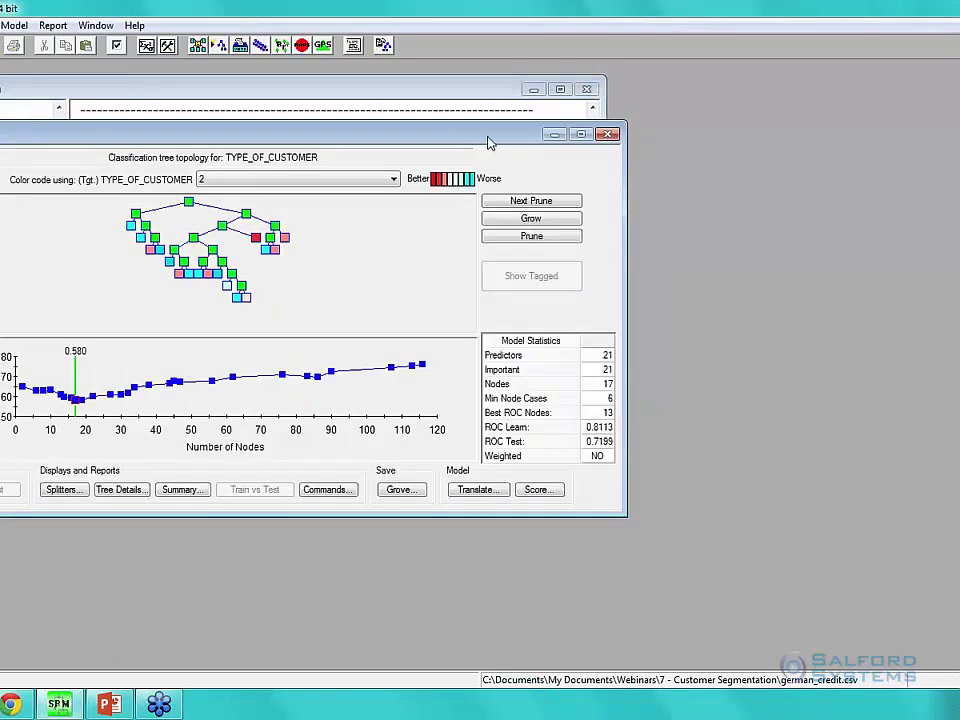
drag(494, 140, 680, 167)
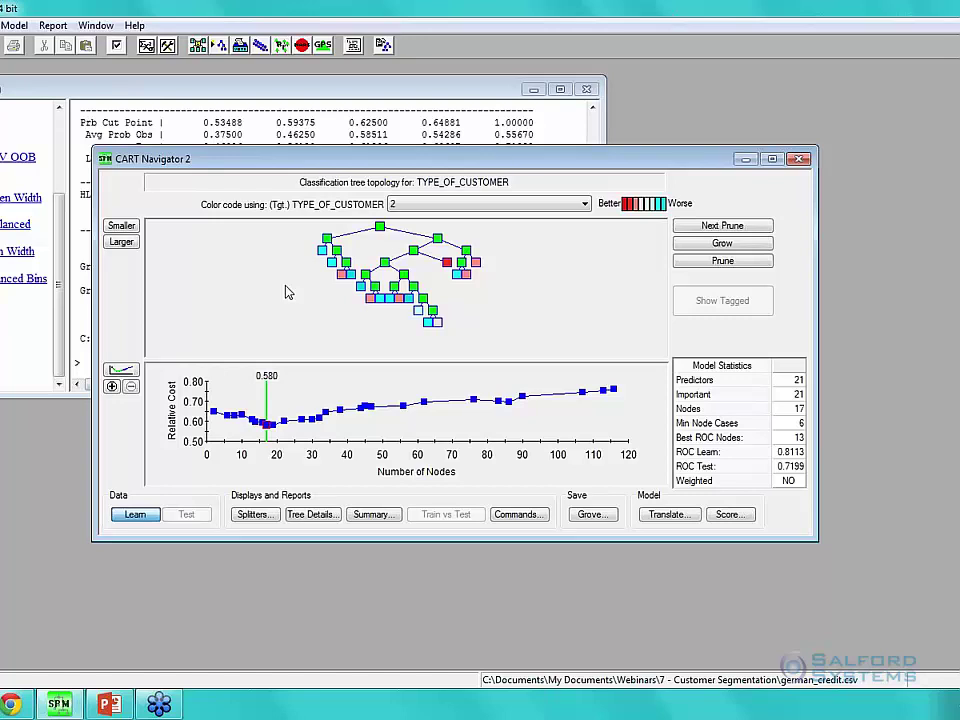
- Step through the pruned tree sequence on the relative cost curve, from the 2-node tree to the optimal 17-node tree
click(214, 415)
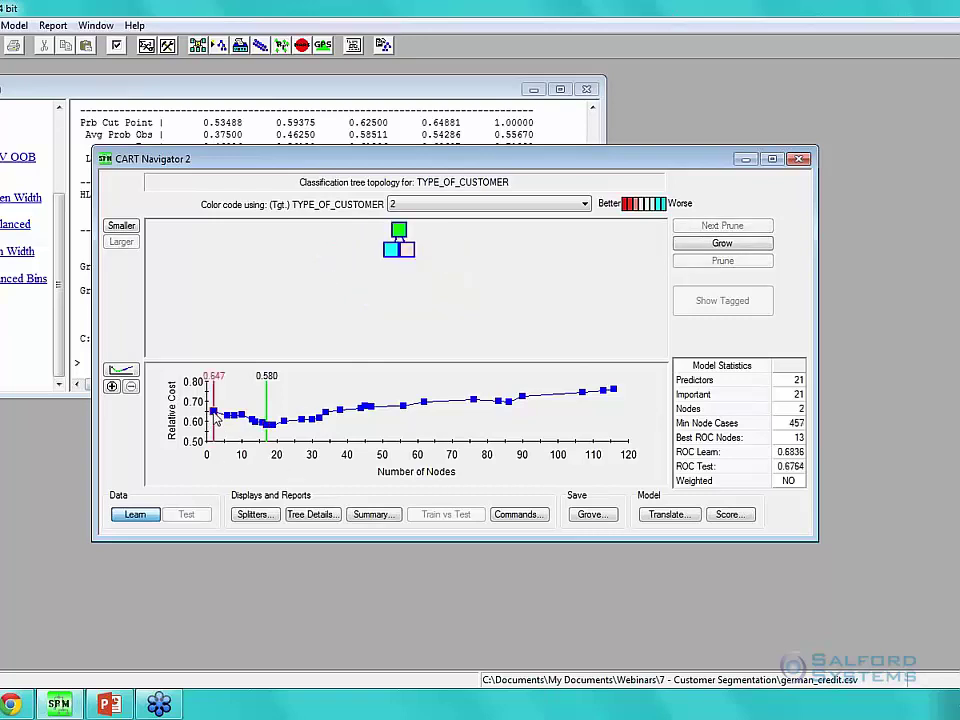
key(Right)
key(Right)
key(Right)
key(Right)
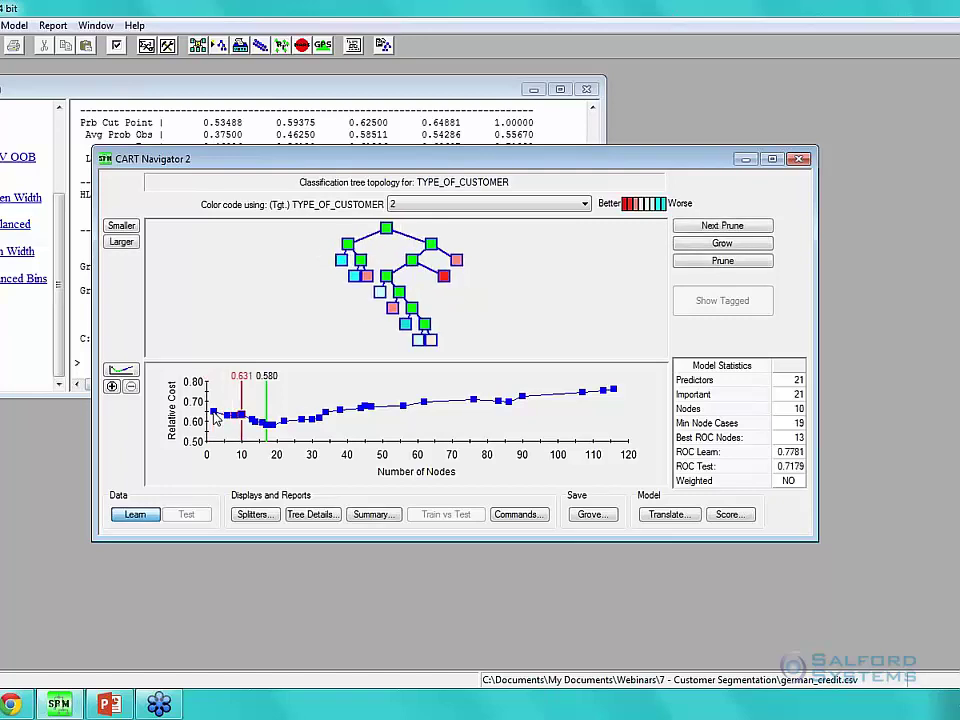
key(Right)
key(Right)
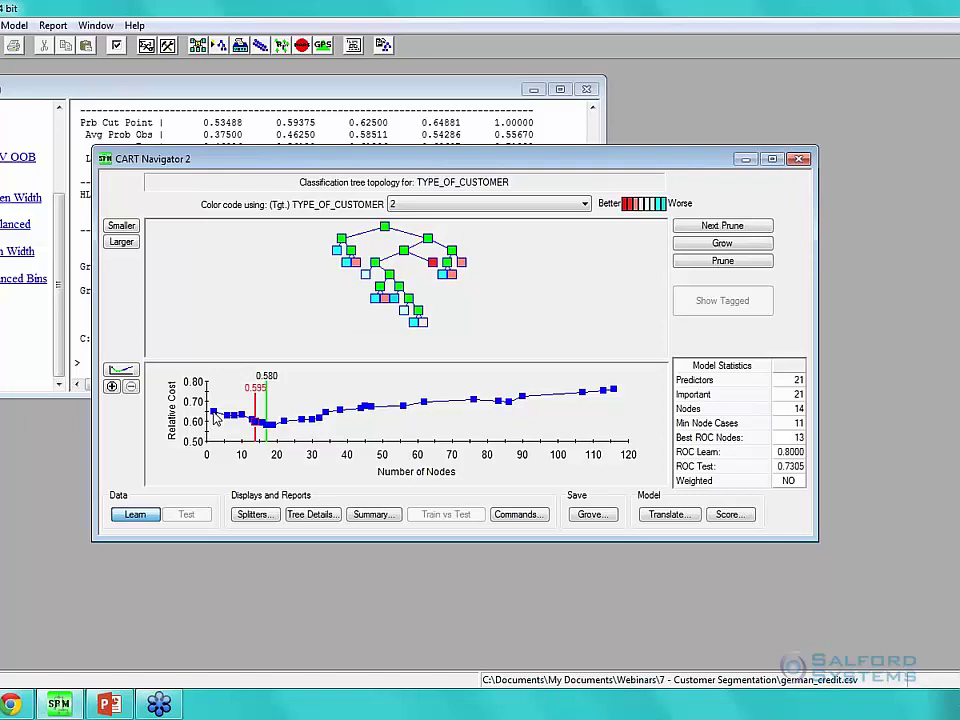
key(Right)
key(Right)
key(Right)
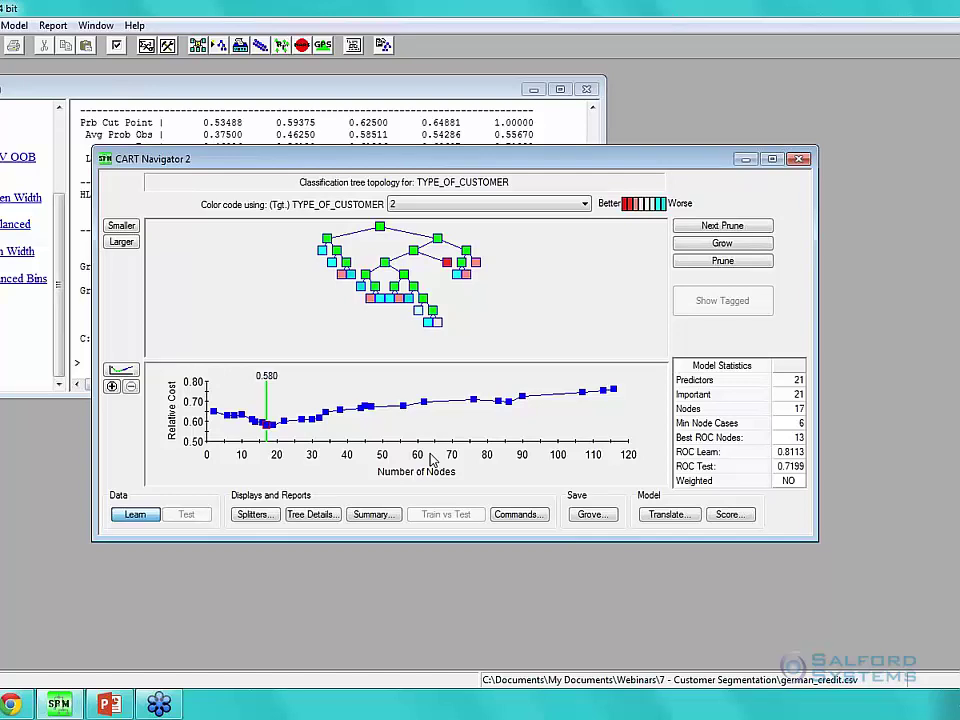
- Review the 17-node tree's summary results, checking the test ROC value and the prediction success table
click(396, 517)
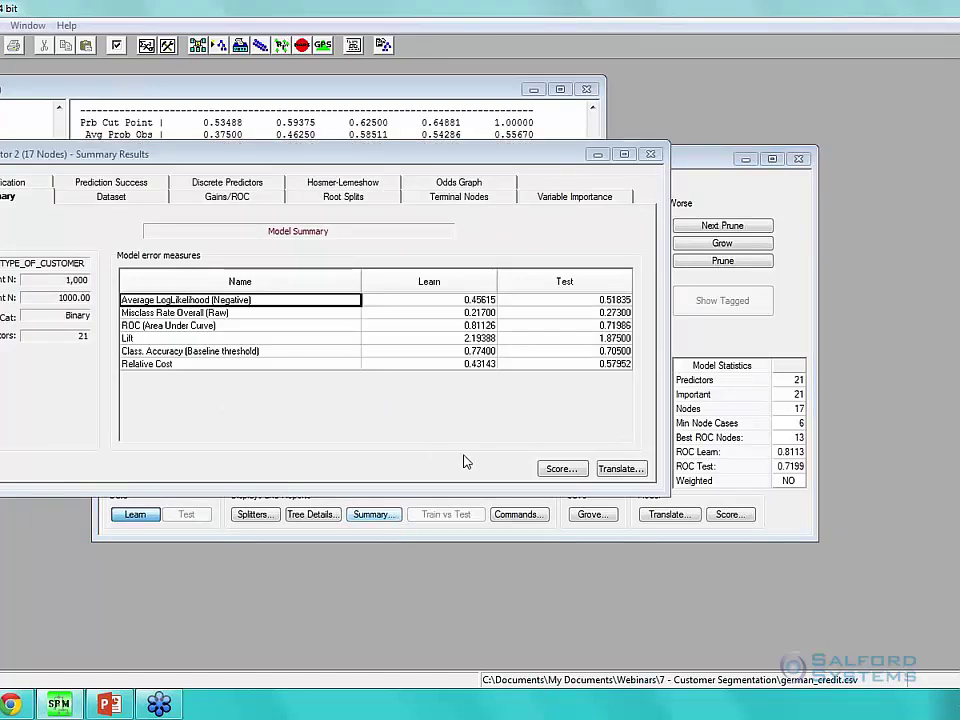
click(578, 326)
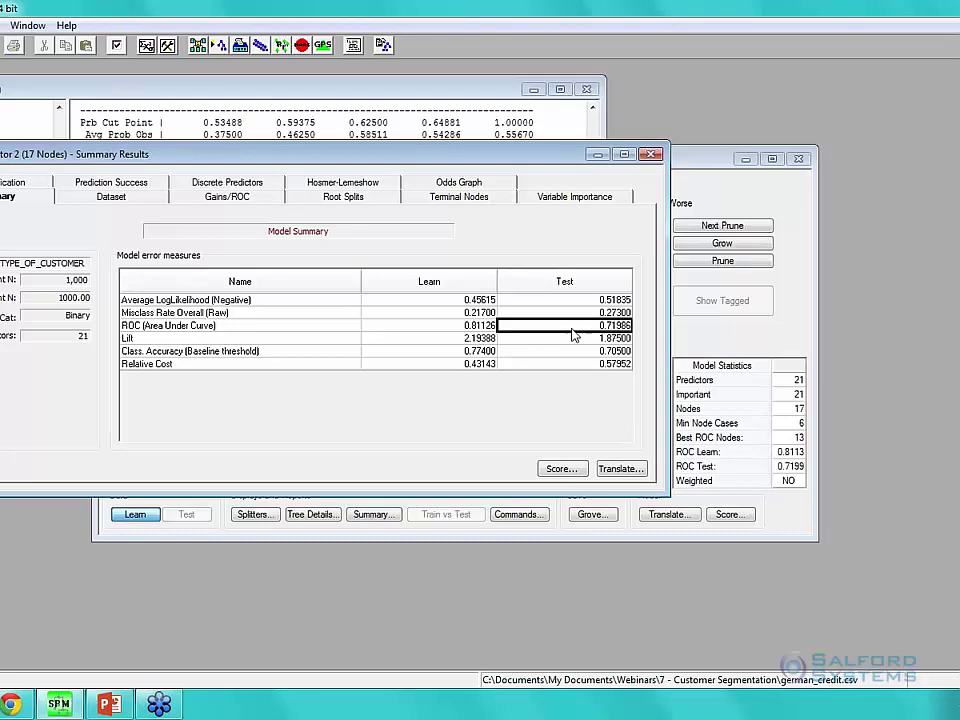
click(145, 185)
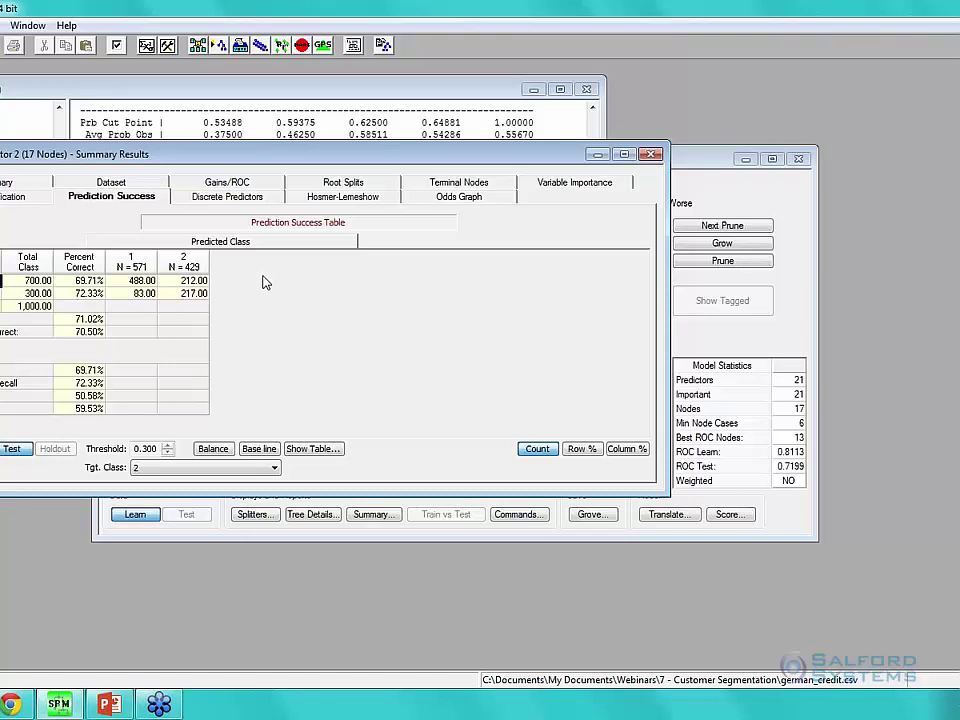
- Check the class 2 customers predicted as class 1 in the 17-node tree's prediction success table and close the summary results
click(130, 293)
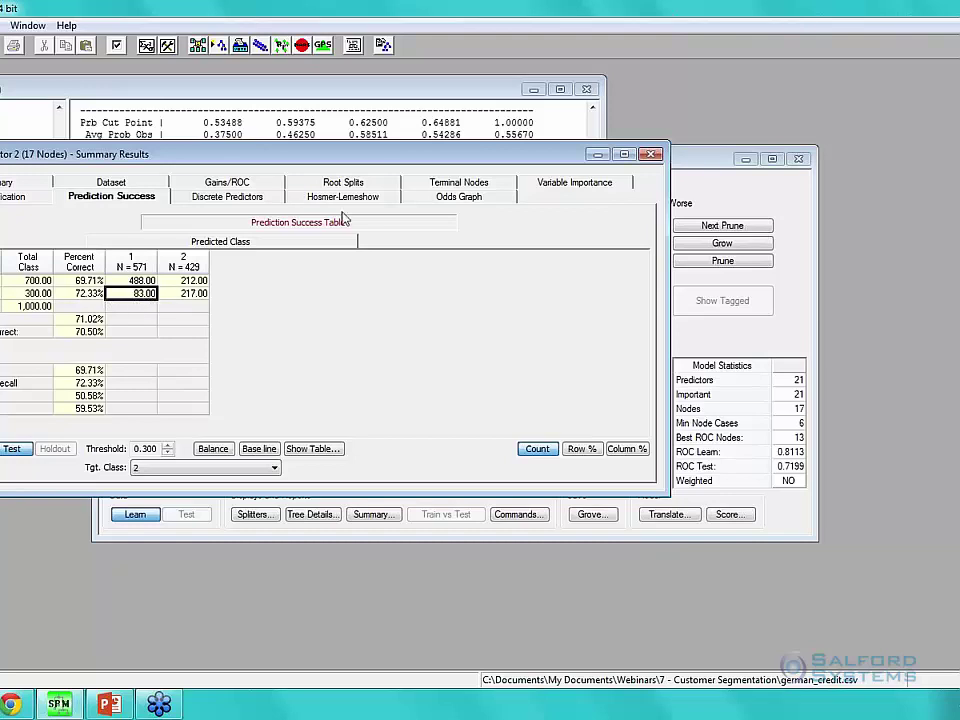
click(651, 156)
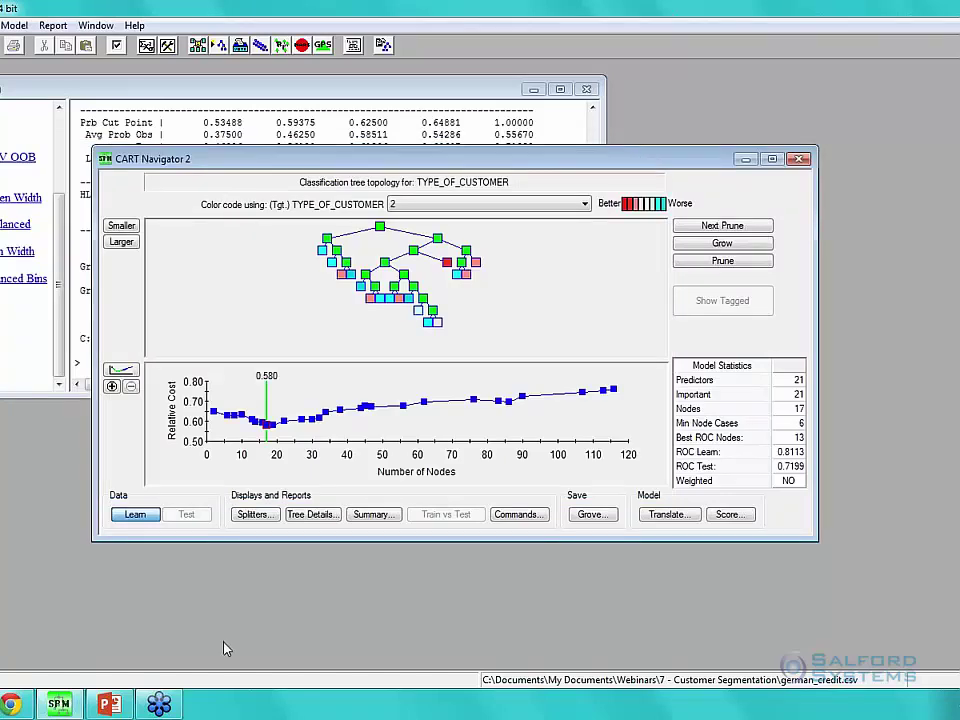
- Switch to the customer_segmentation.pptx presentation in PowerPoint and show the "Tip 2: Determine Priors and Costs" slide full screen
click(122, 704)
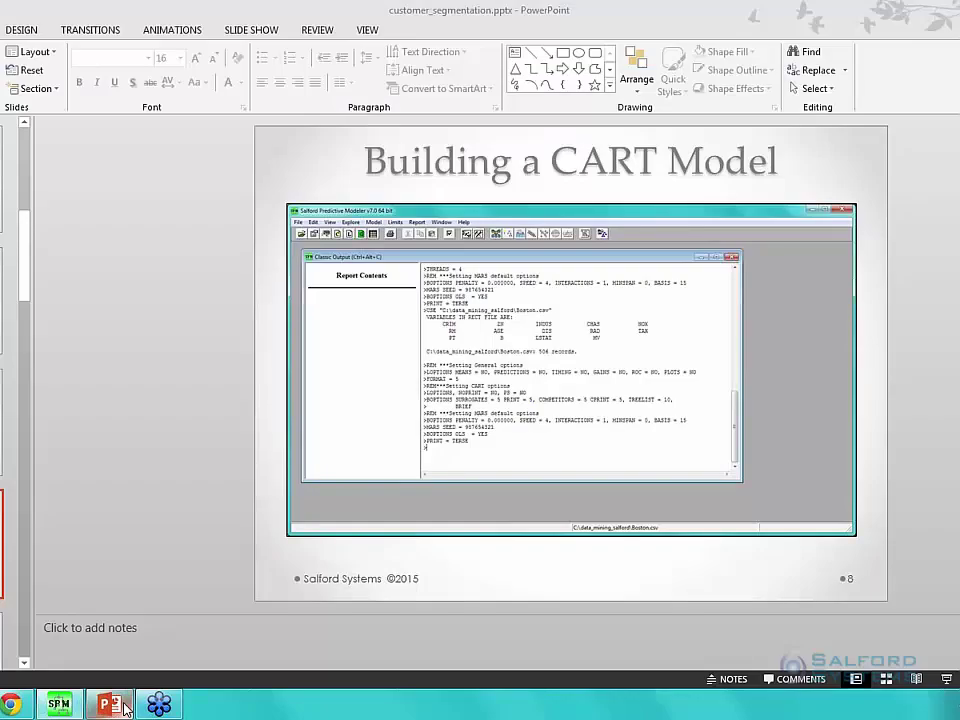
key(shift+F5)
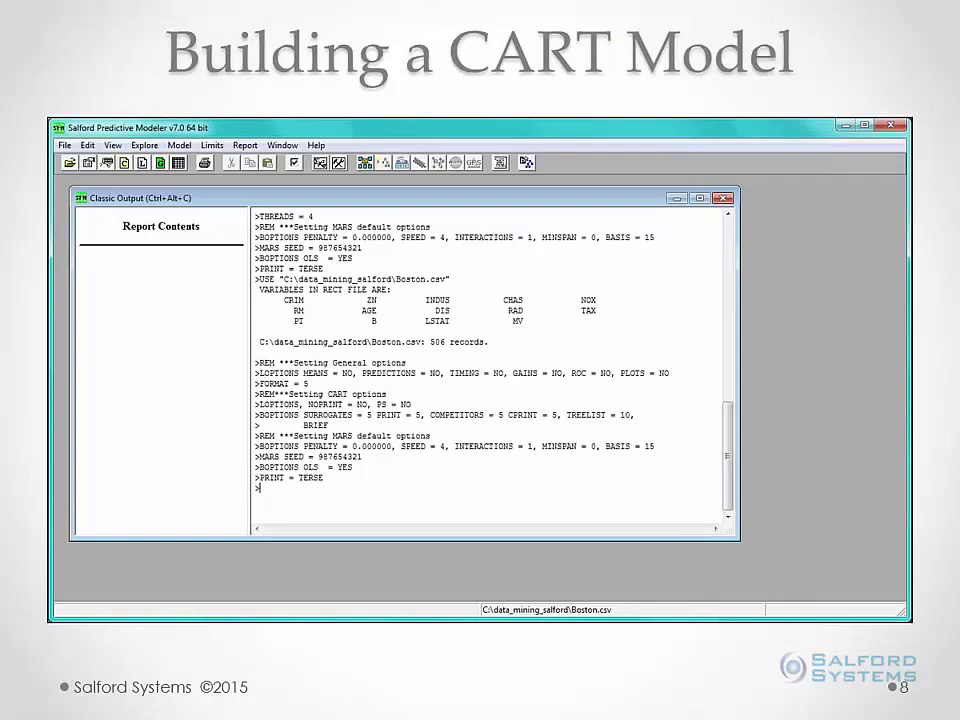
key(Right)
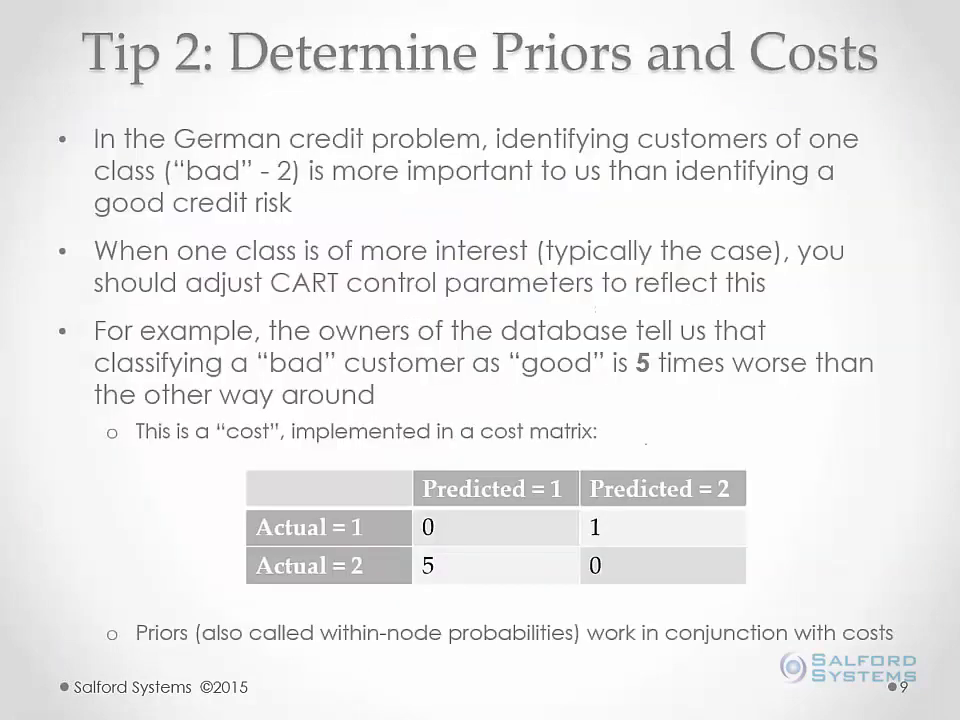
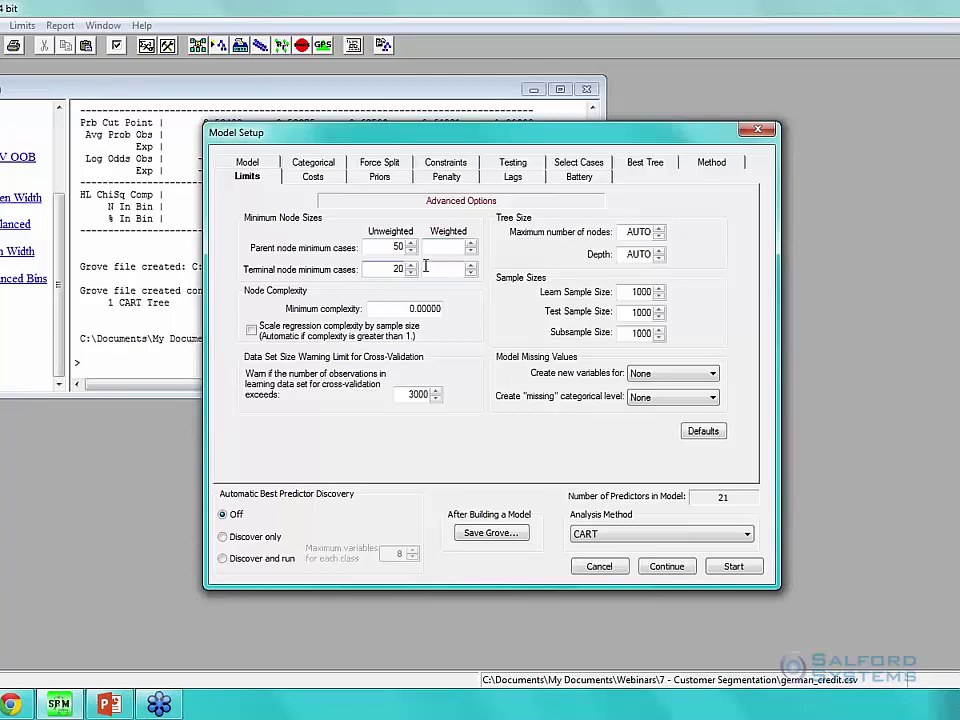
- Build the CART model with minimum node sizes of 50 parent and 20 terminal cases, and look over its red terminal nodes
click(734, 570)
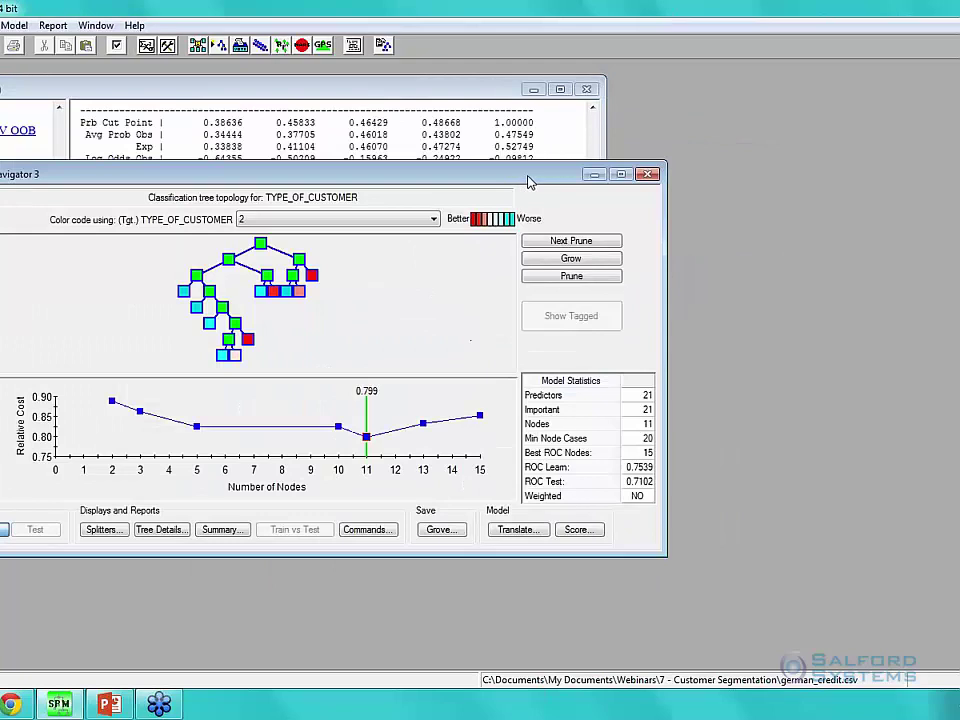
drag(530, 182, 618, 167)
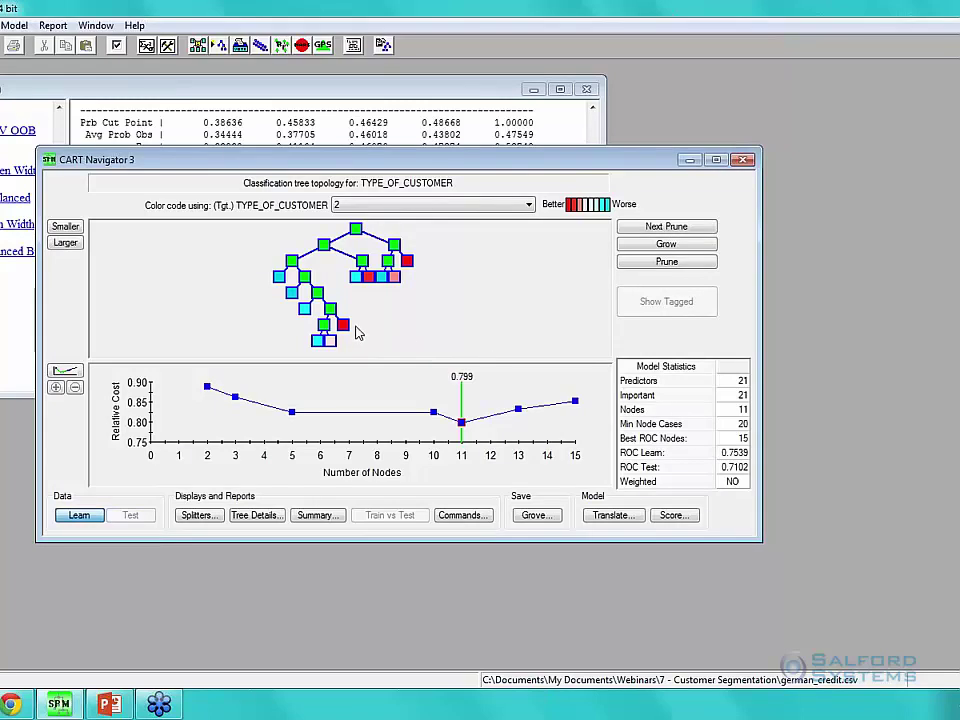
mouse_move(345, 330)
mouse_move(383, 285)
mouse_move(408, 266)
- Review the 11-node tree's summary results, checking the test ROC value and the correct and misclassified counts per class in the prediction success table
click(336, 525)
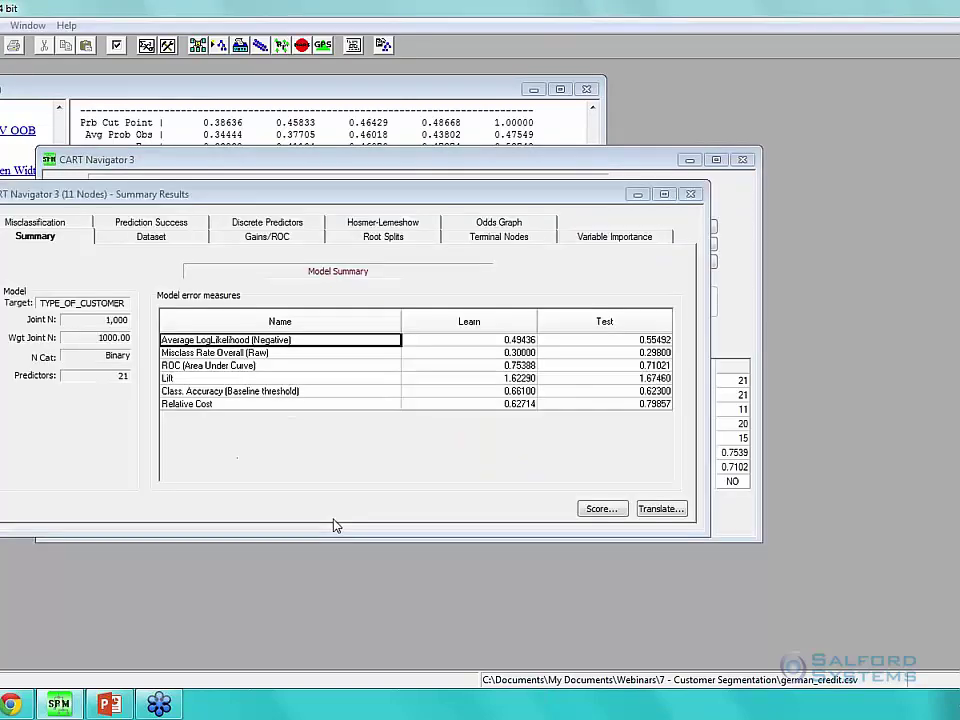
click(592, 372)
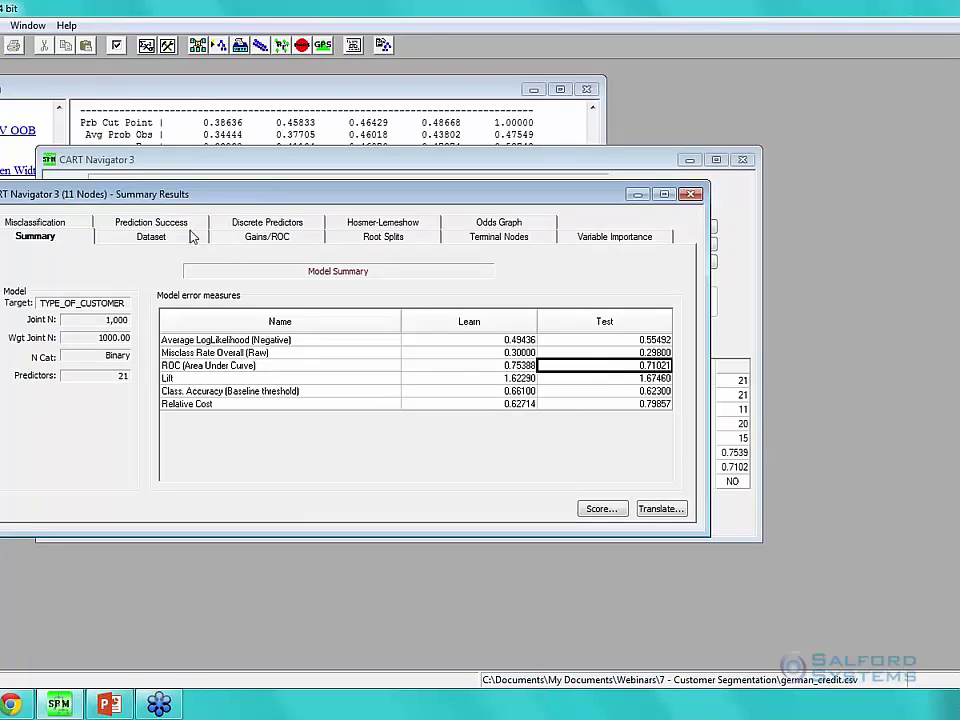
click(151, 222)
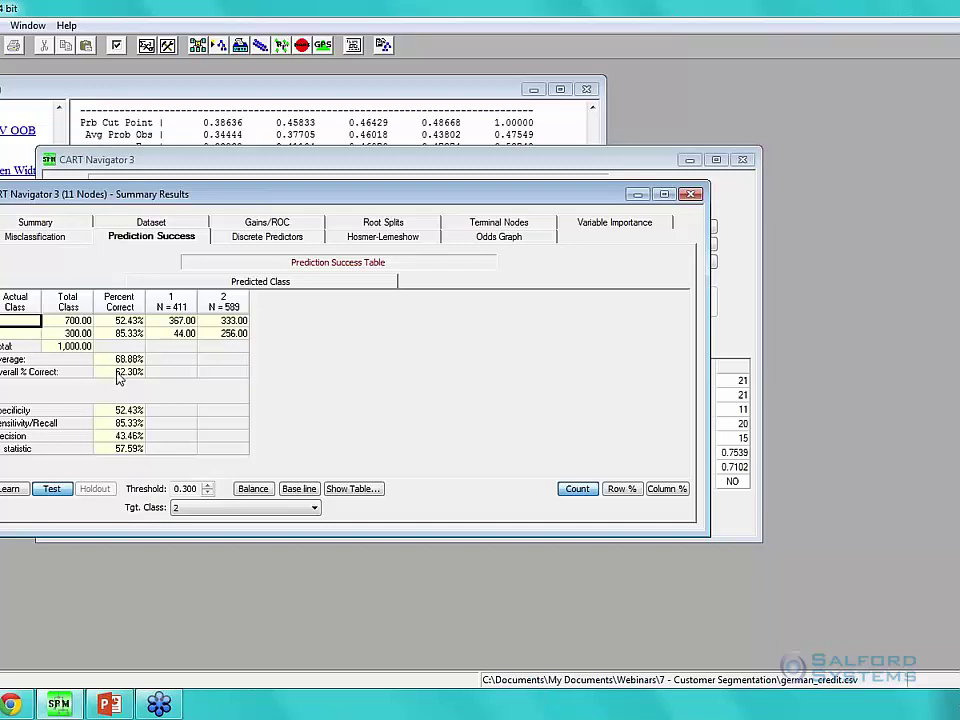
click(160, 334)
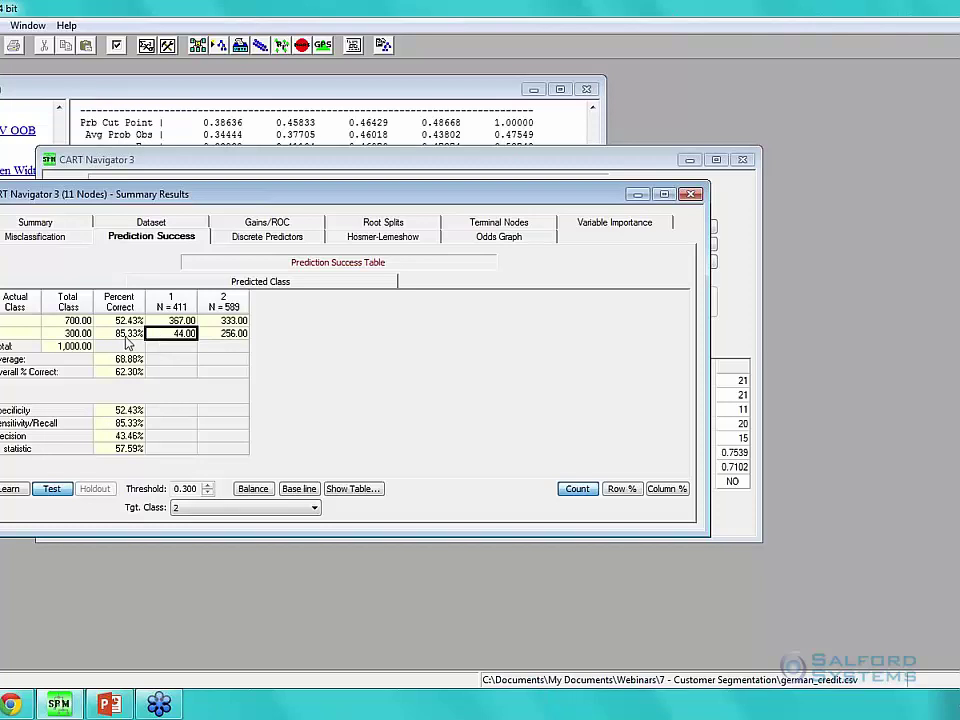
click(104, 336)
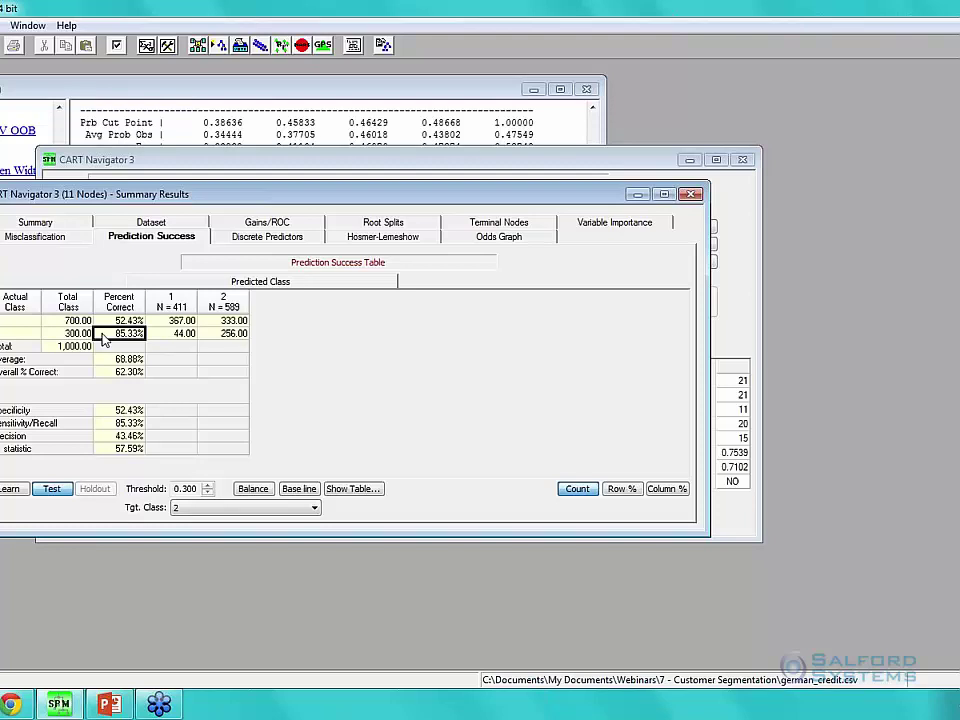
click(240, 322)
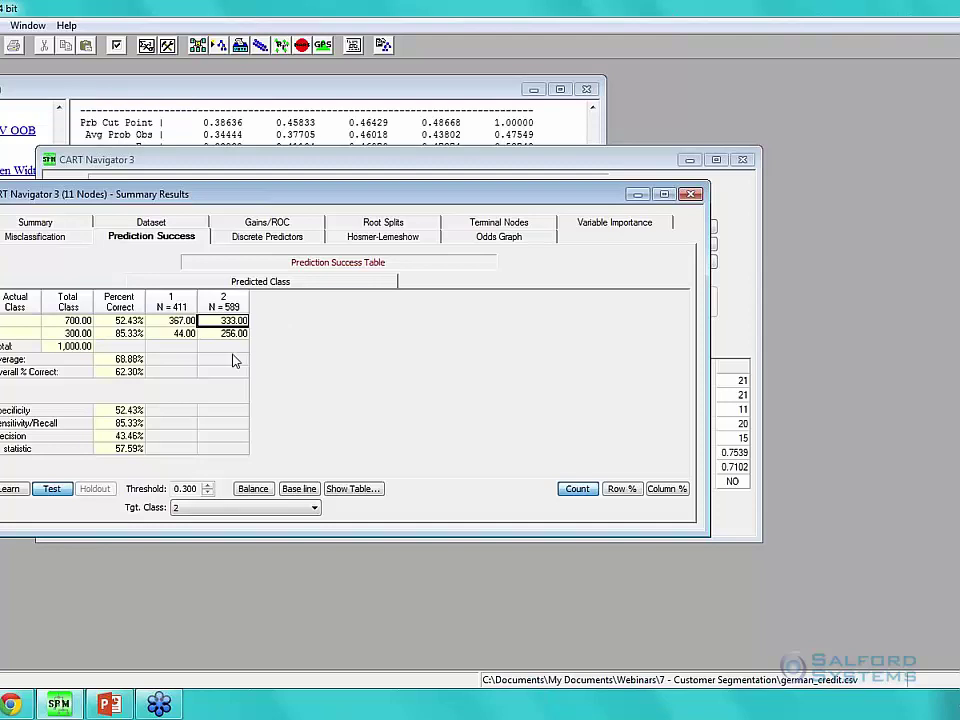
click(172, 335)
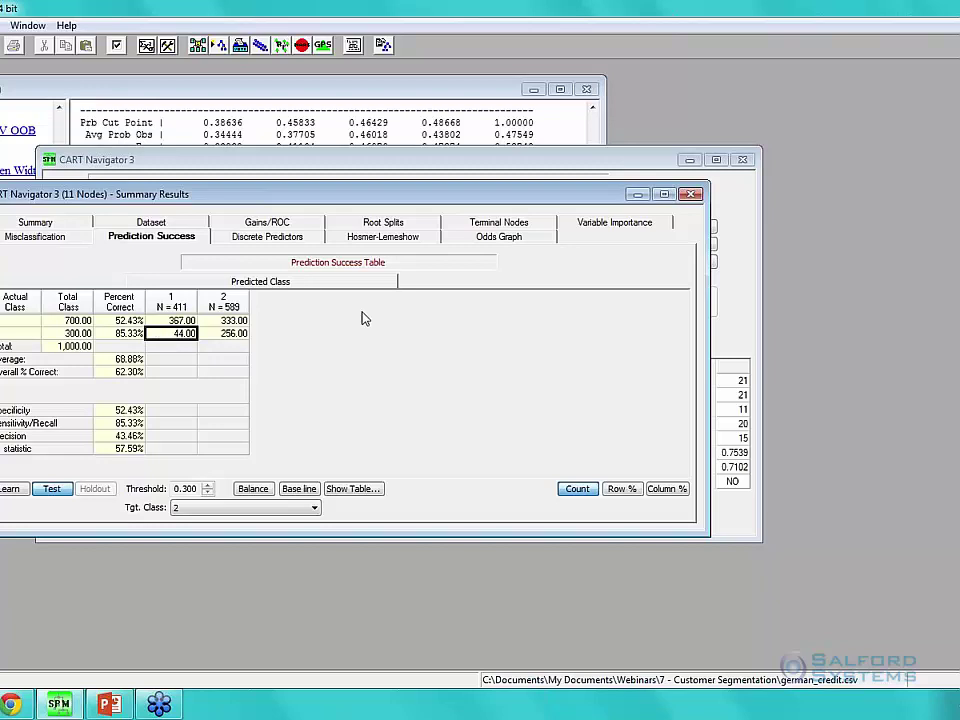
- Examine the 11-node tree's variable importance ranking from CHECKING_ACCOUNT$ to SAVING_ACCOUNT$, and close the summary results
click(612, 224)
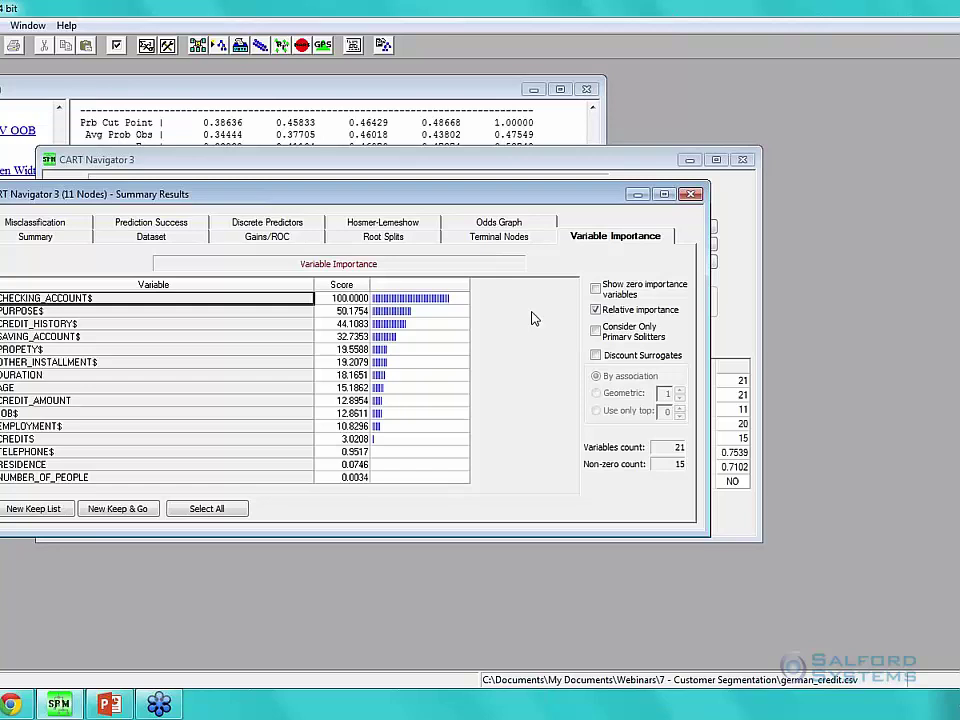
click(185, 315)
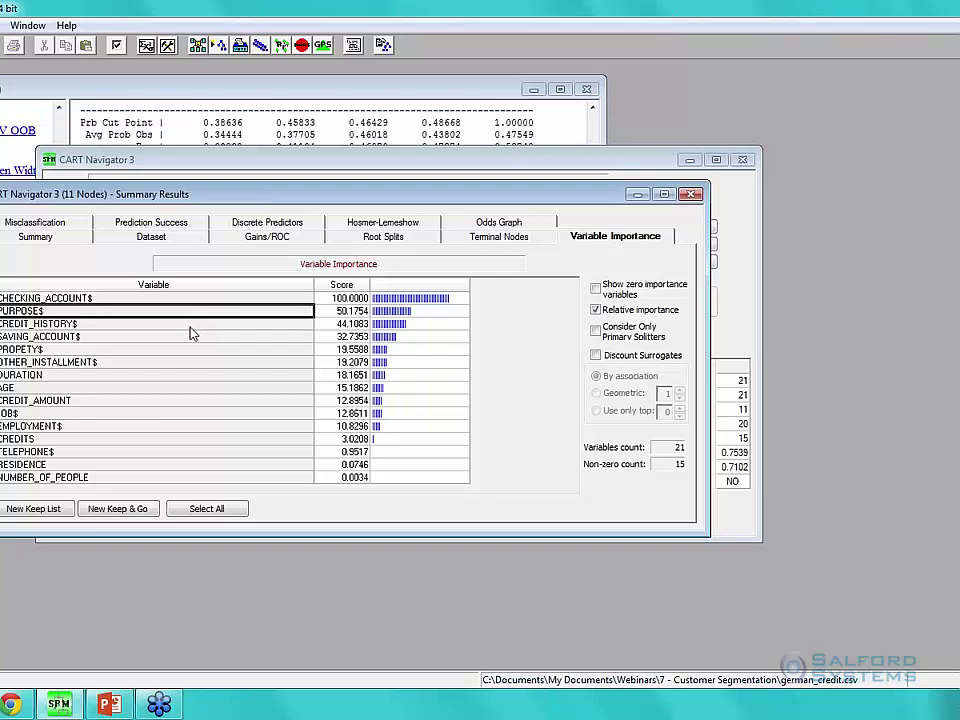
click(189, 326)
click(193, 338)
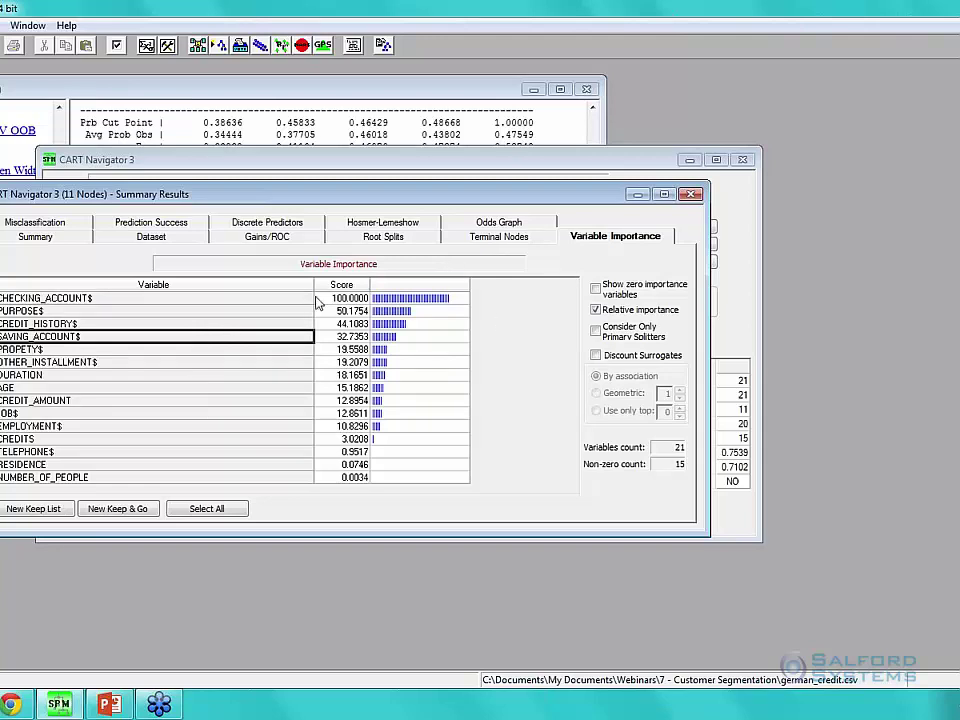
click(199, 300)
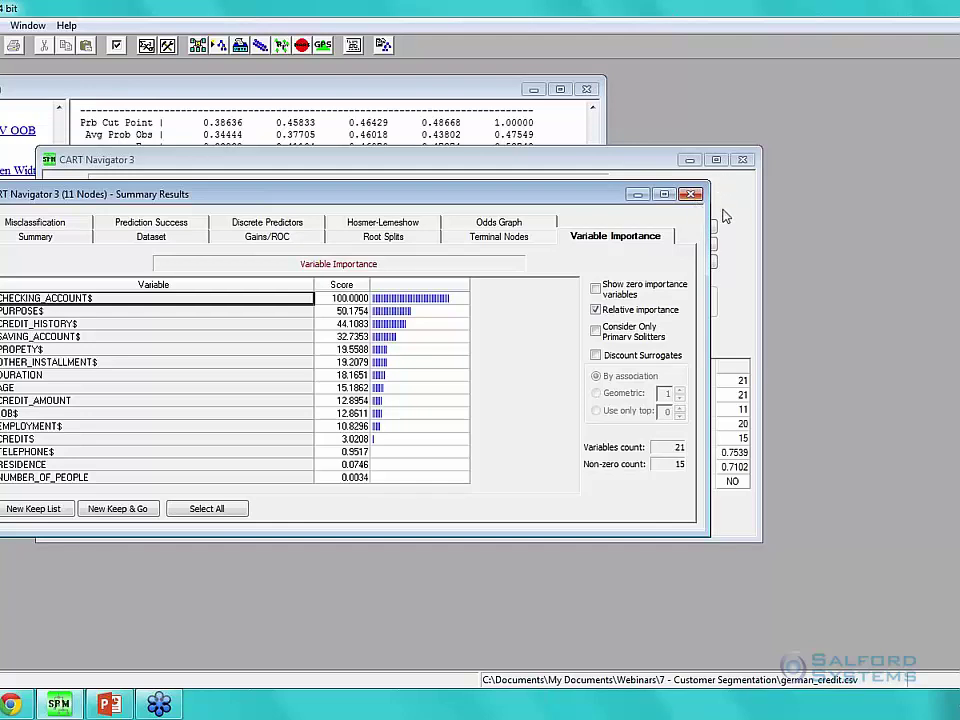
click(691, 195)
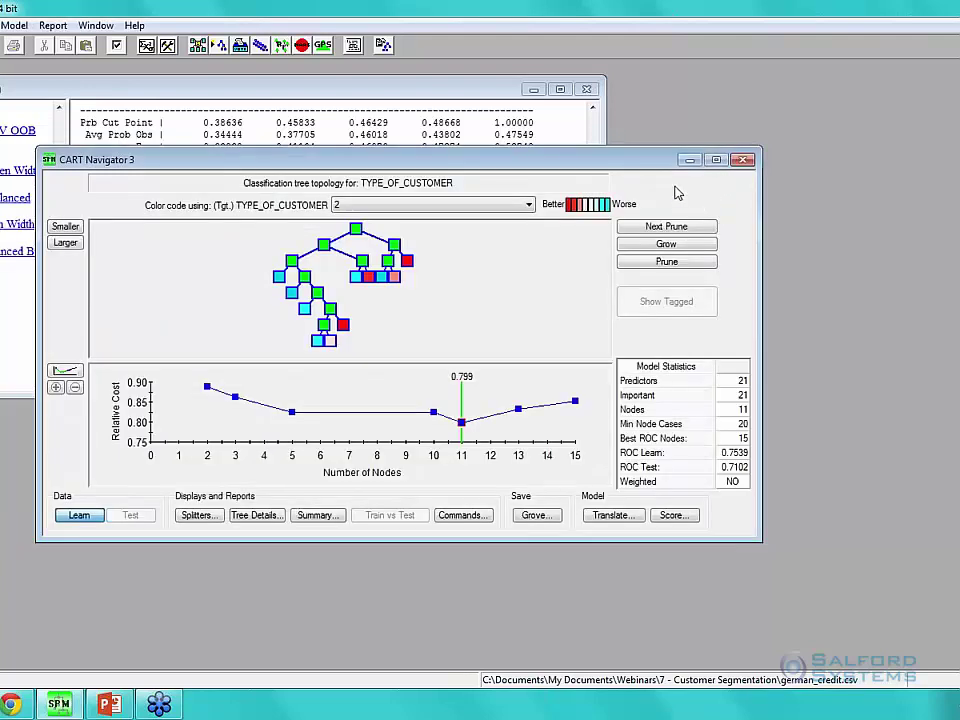
- Inspect terminal node 1's class distribution and its rules on credit history, other installments and checking account, and close the node report
drag(660, 170, 669, 171)
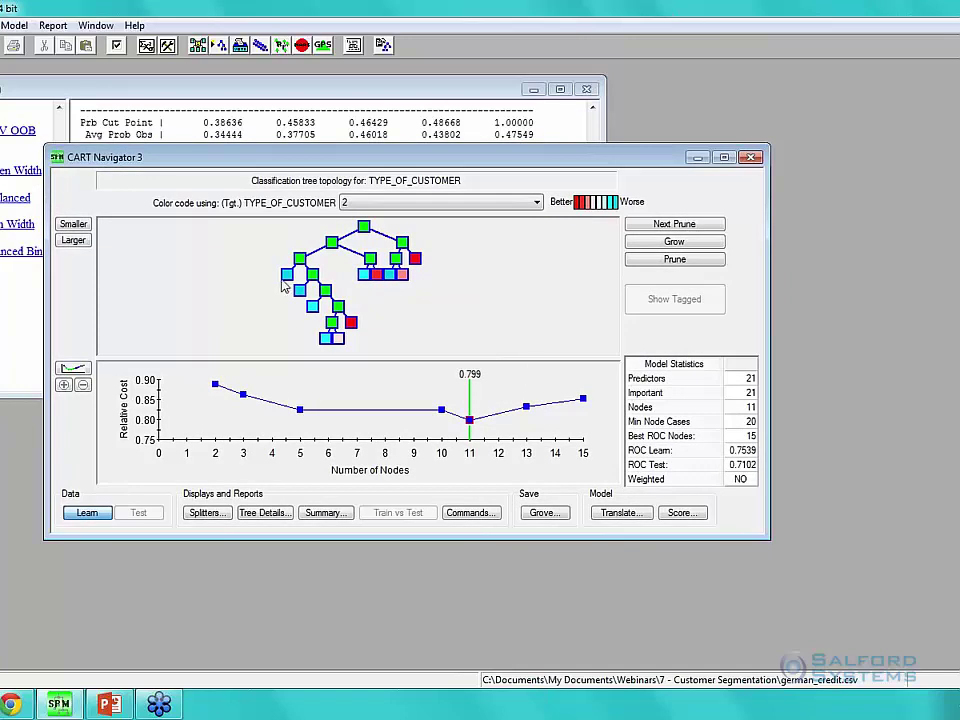
mouse_move(288, 279)
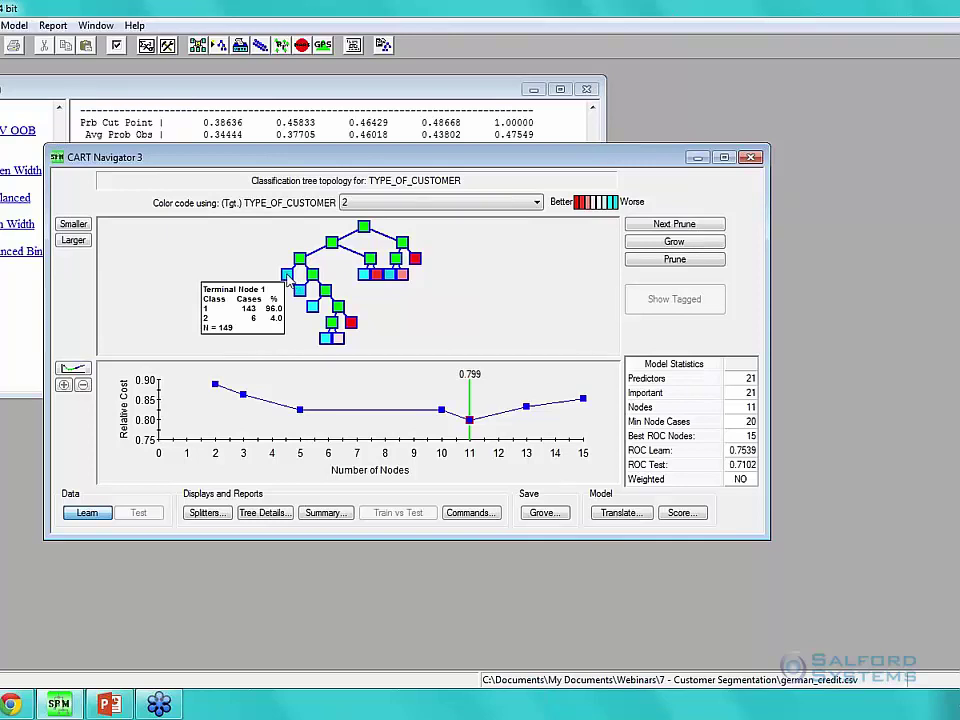
click(287, 276)
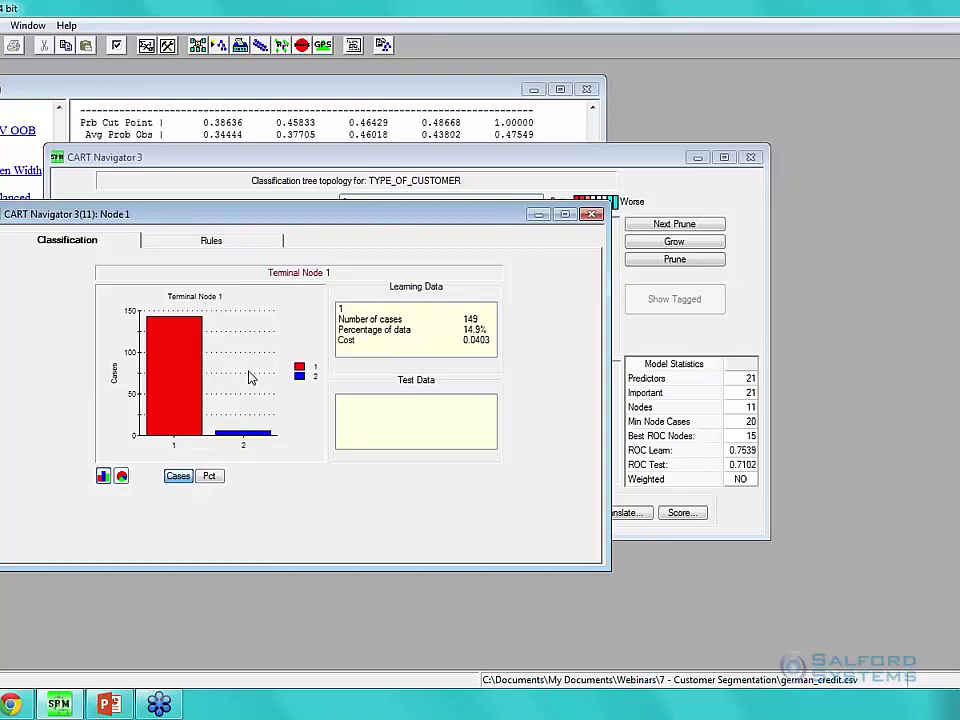
click(252, 248)
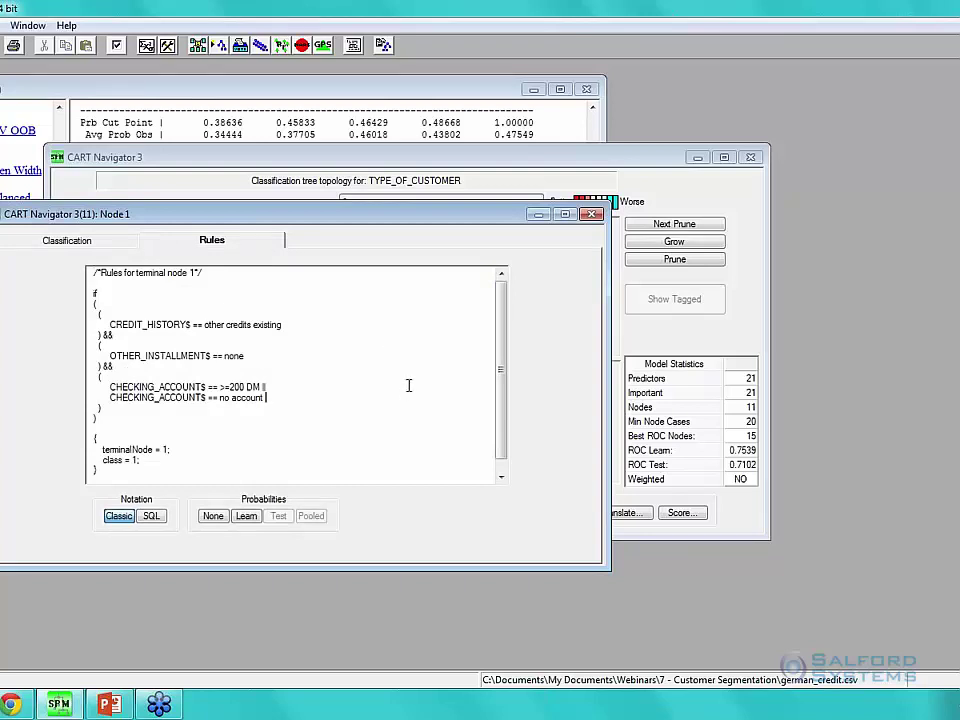
click(363, 322)
click(291, 353)
click(294, 389)
drag(505, 344, 497, 336)
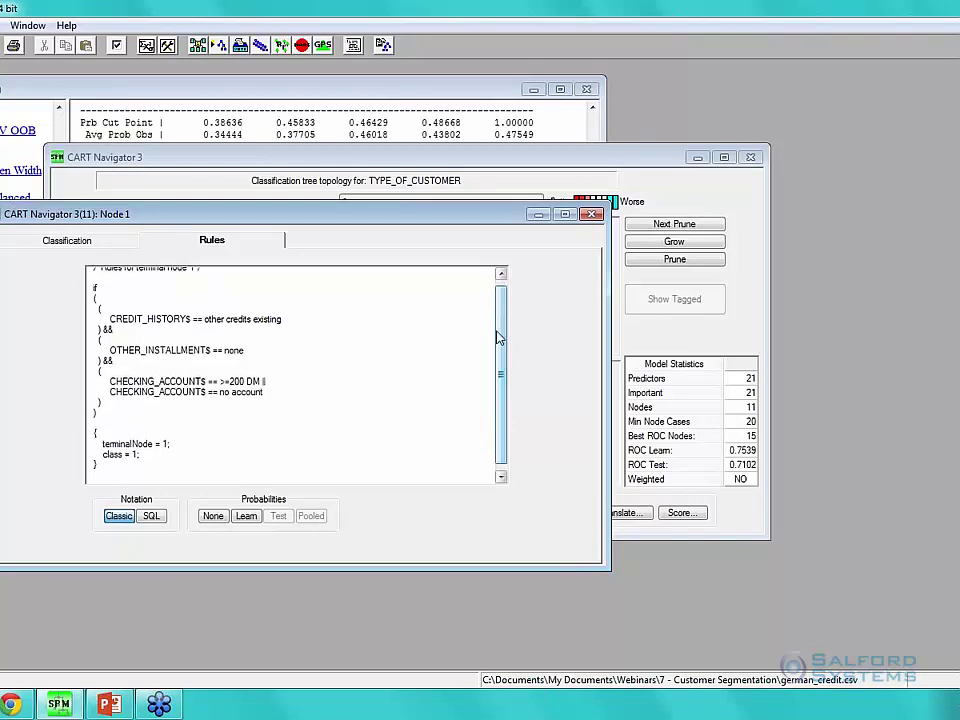
click(345, 390)
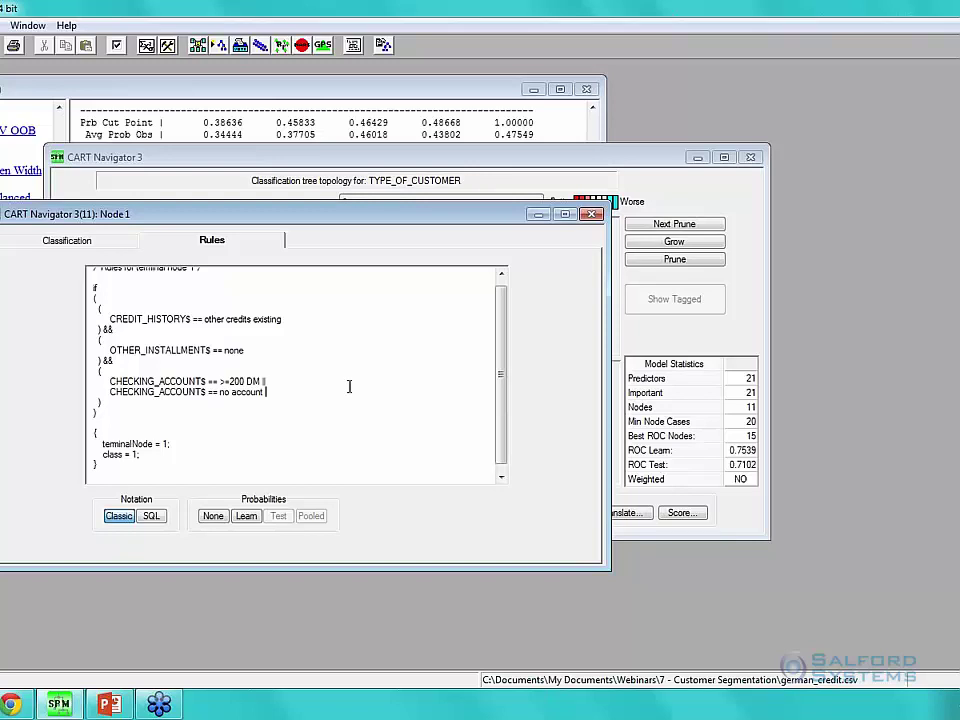
click(593, 214)
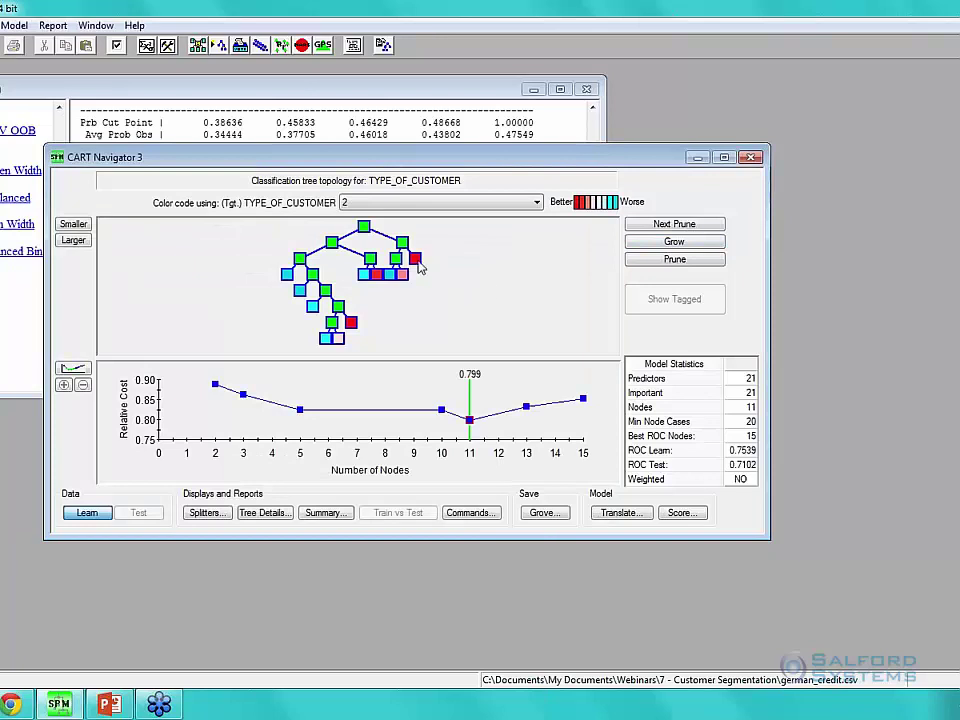
- Inspect terminal node 11's rules on checking account and duration along with its class distribution, and close the node report
mouse_move(419, 265)
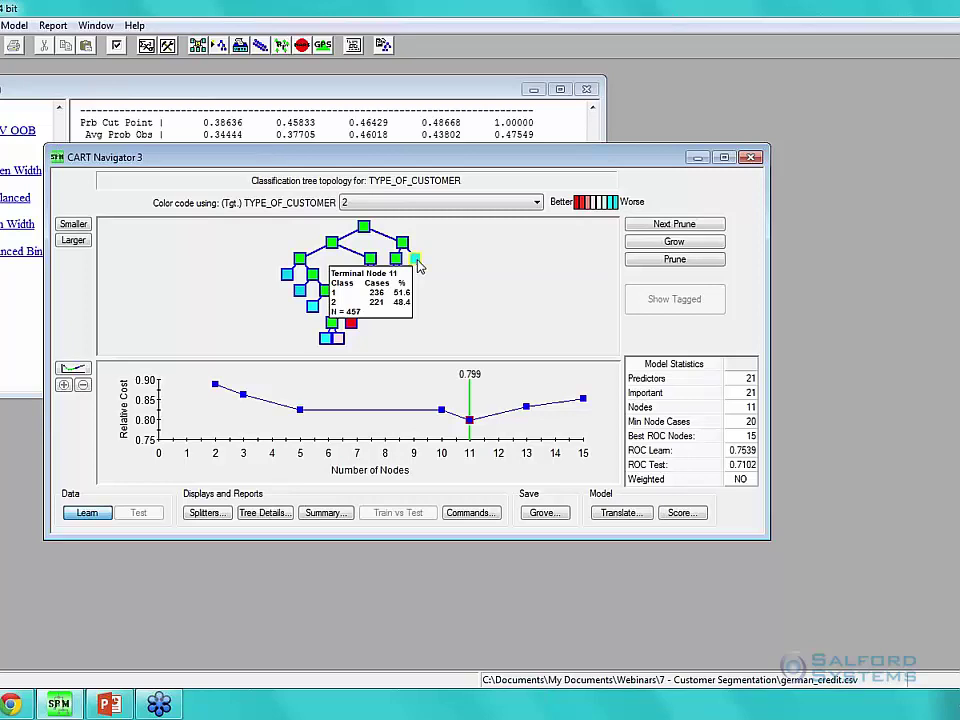
click(417, 262)
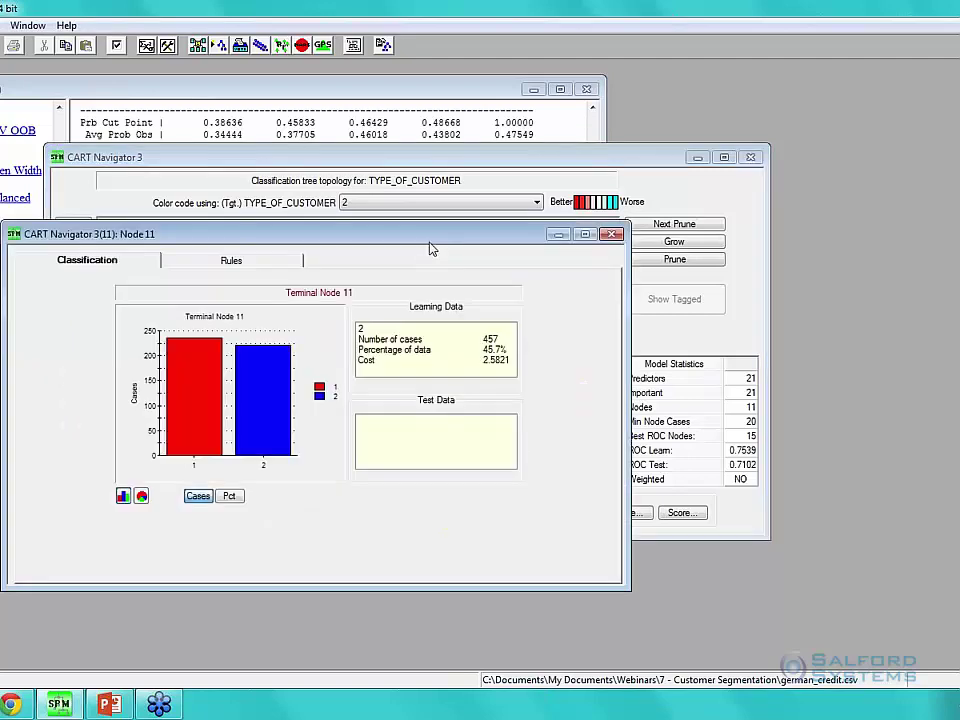
drag(430, 249, 428, 139)
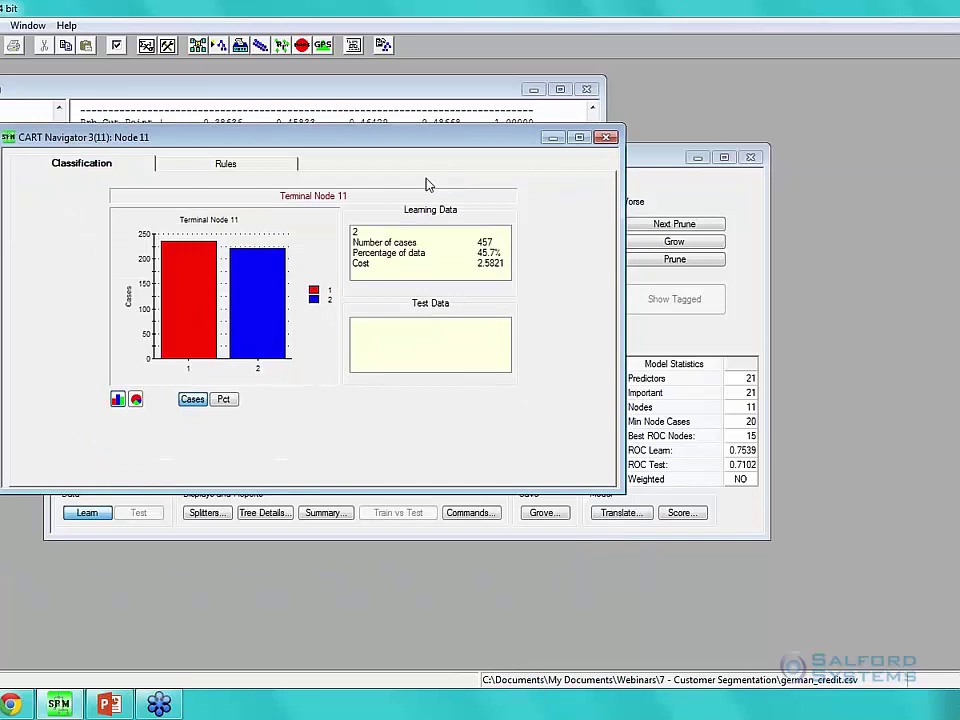
click(291, 168)
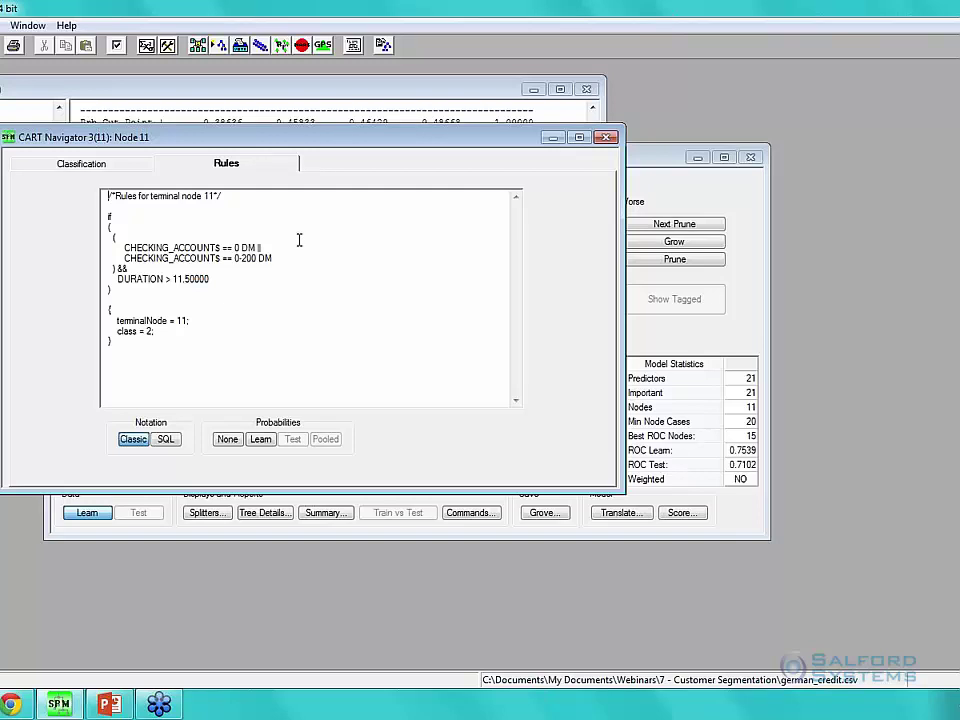
click(143, 164)
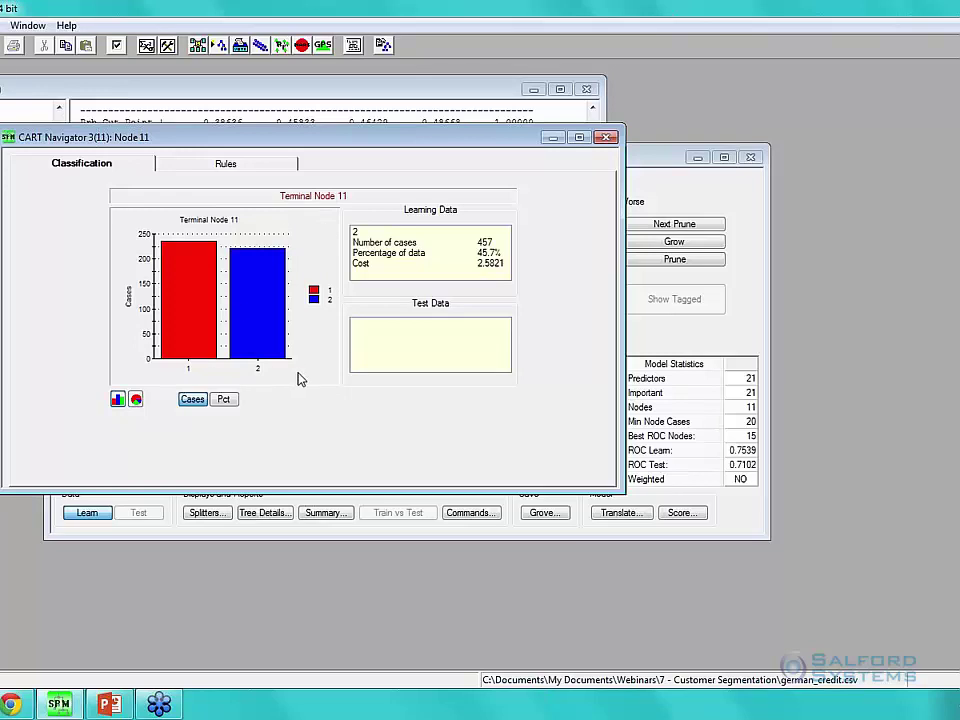
click(606, 137)
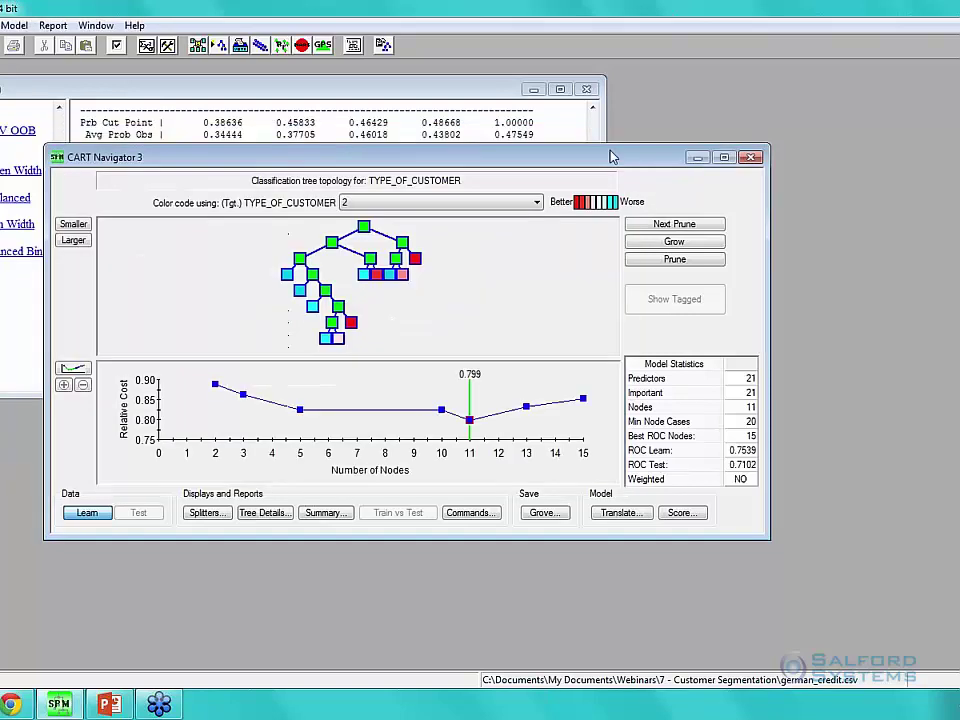
- Highlight the near-optimal trees on the relative cost curve and select the 5-node tree
drag(611, 152, 624, 150)
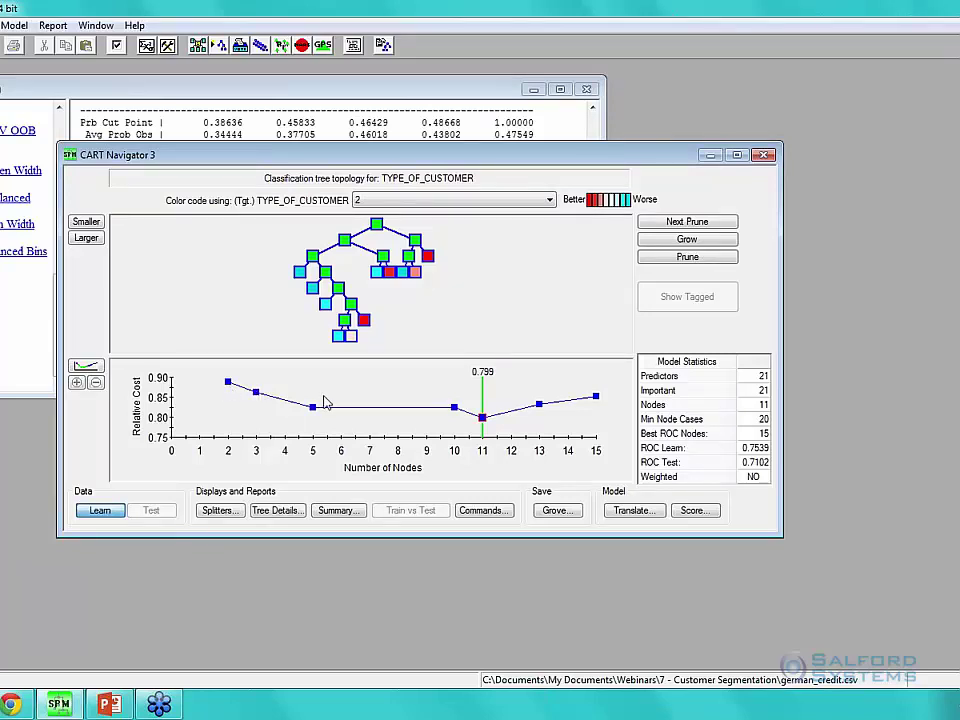
click(96, 369)
click(313, 408)
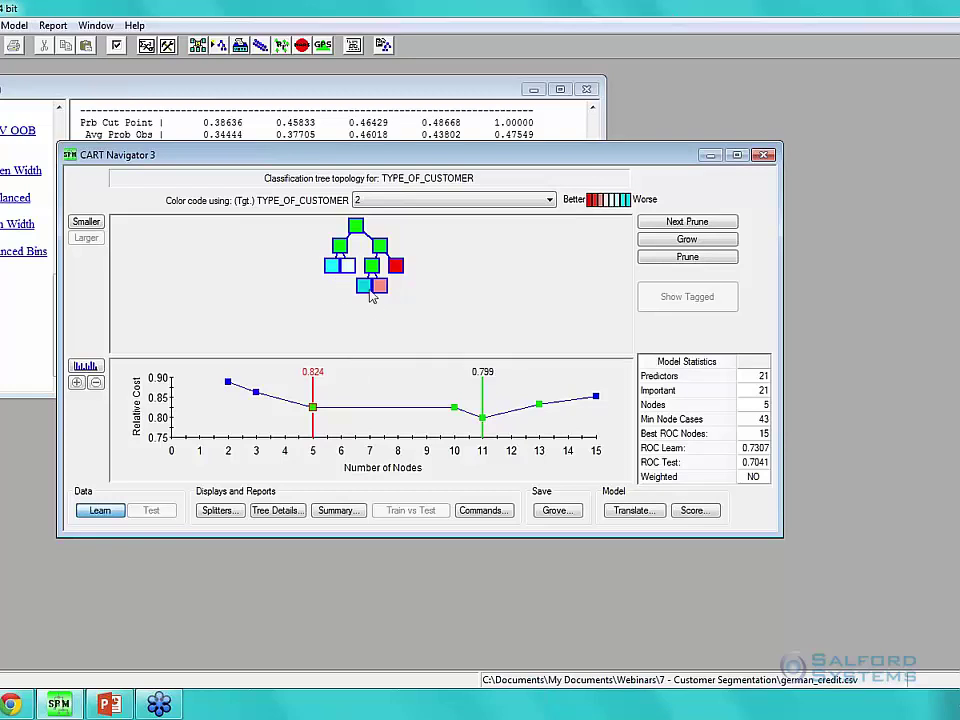
- Return to the 11-node tree on the relative cost curve and open its data scoring setup
mouse_move(405, 272)
click(483, 419)
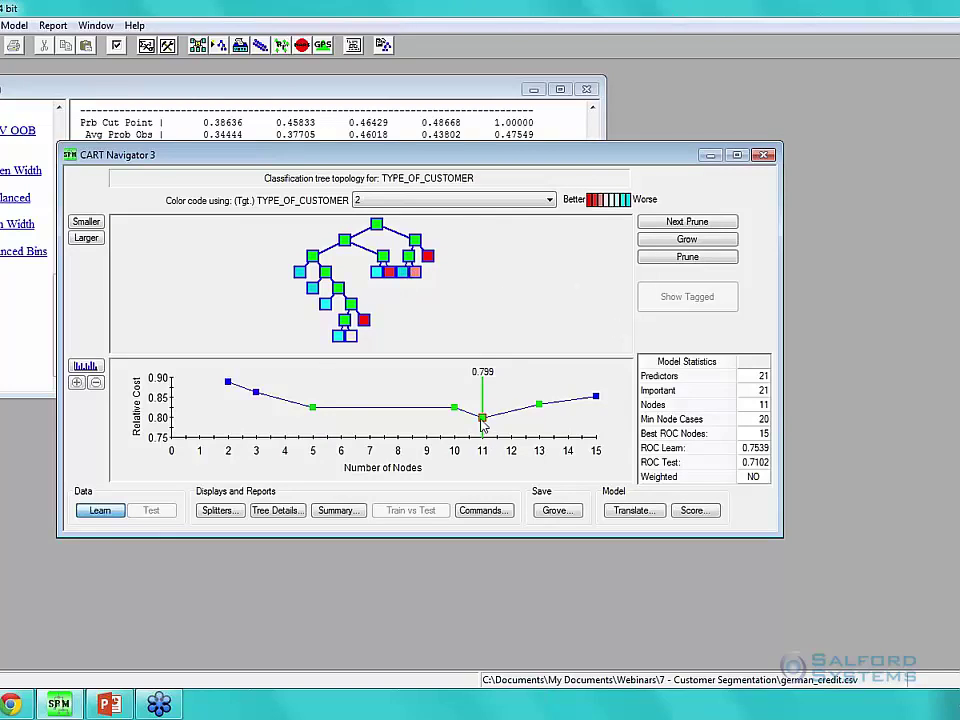
click(701, 511)
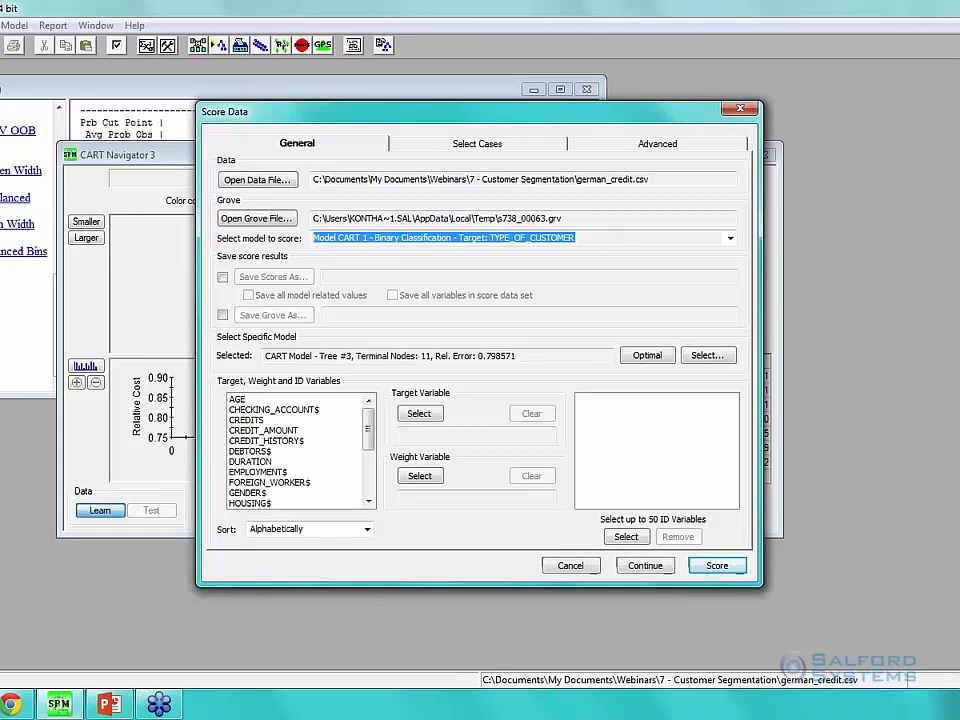
- Score the data with all model related values saved to german_credit_score.csv, replacing the existing file
click(222, 278)
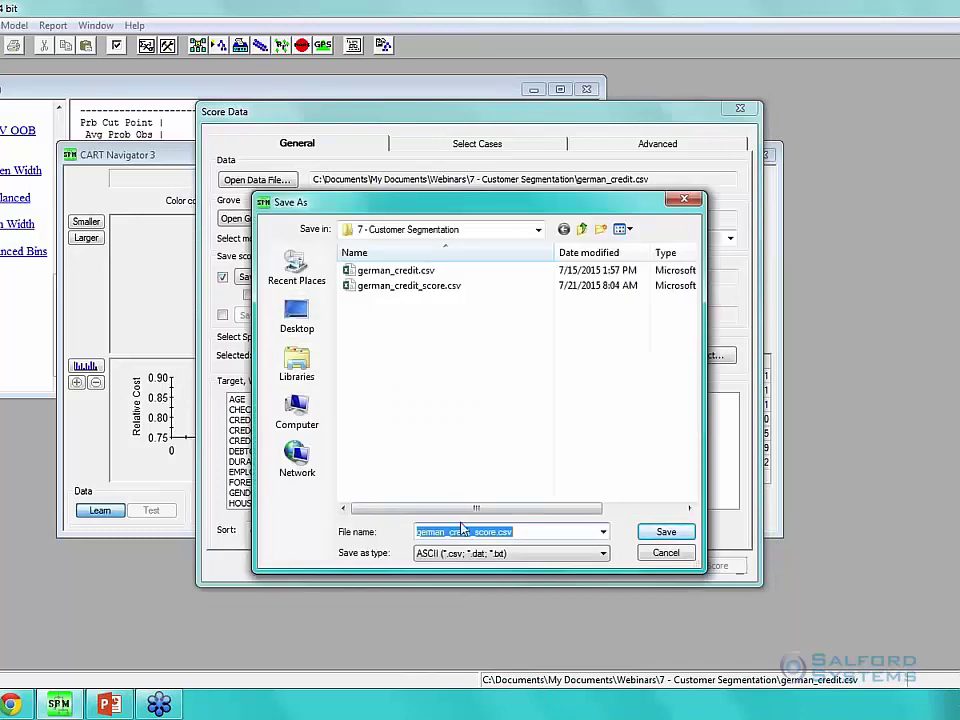
click(645, 536)
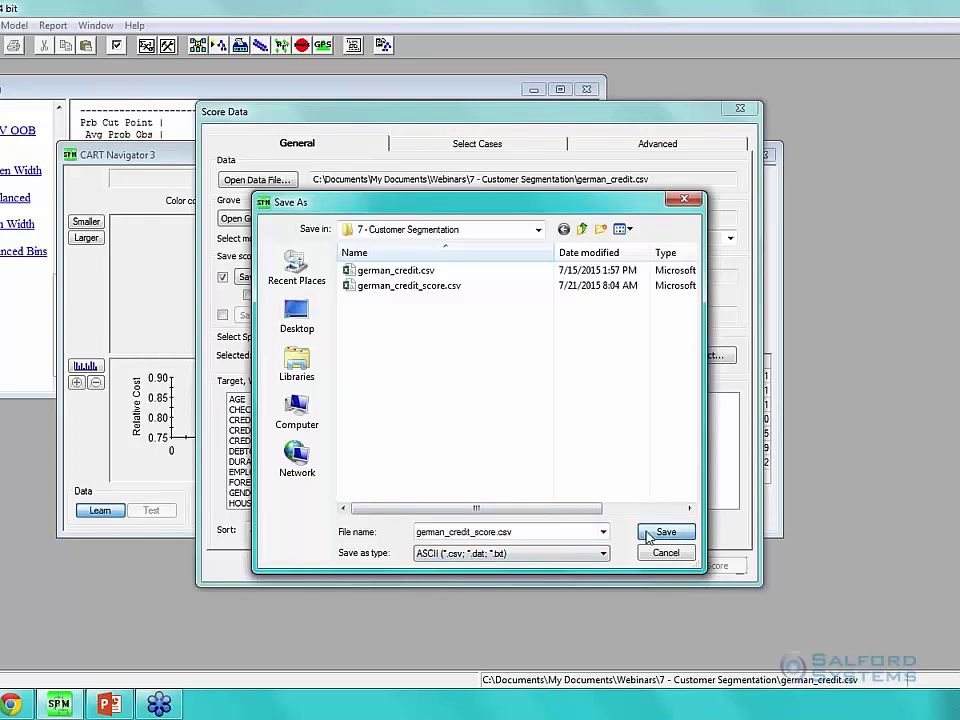
click(648, 537)
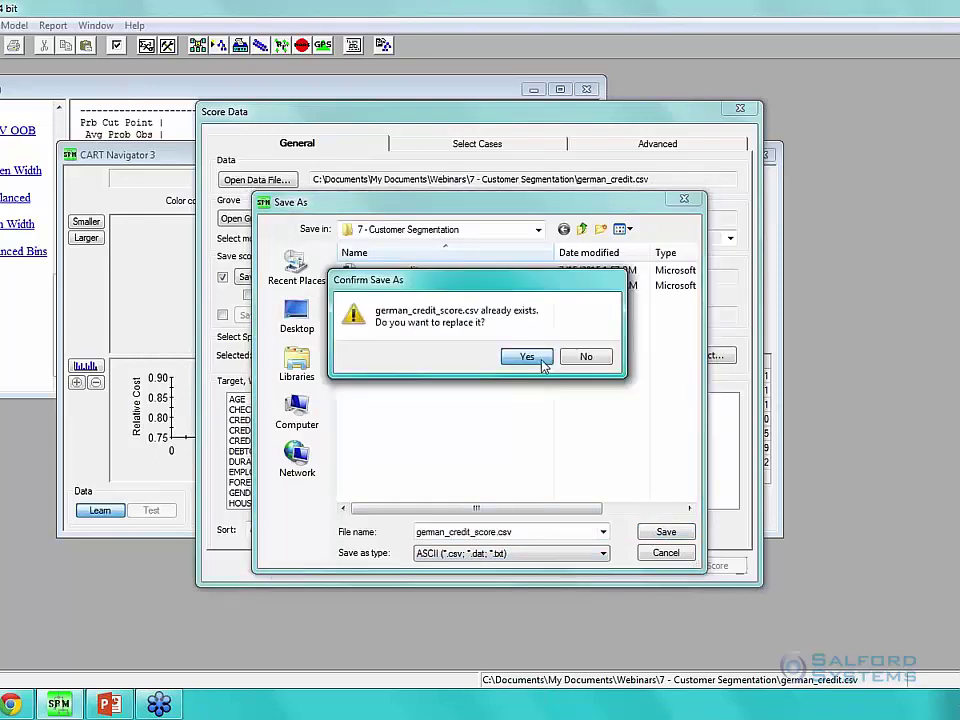
click(544, 358)
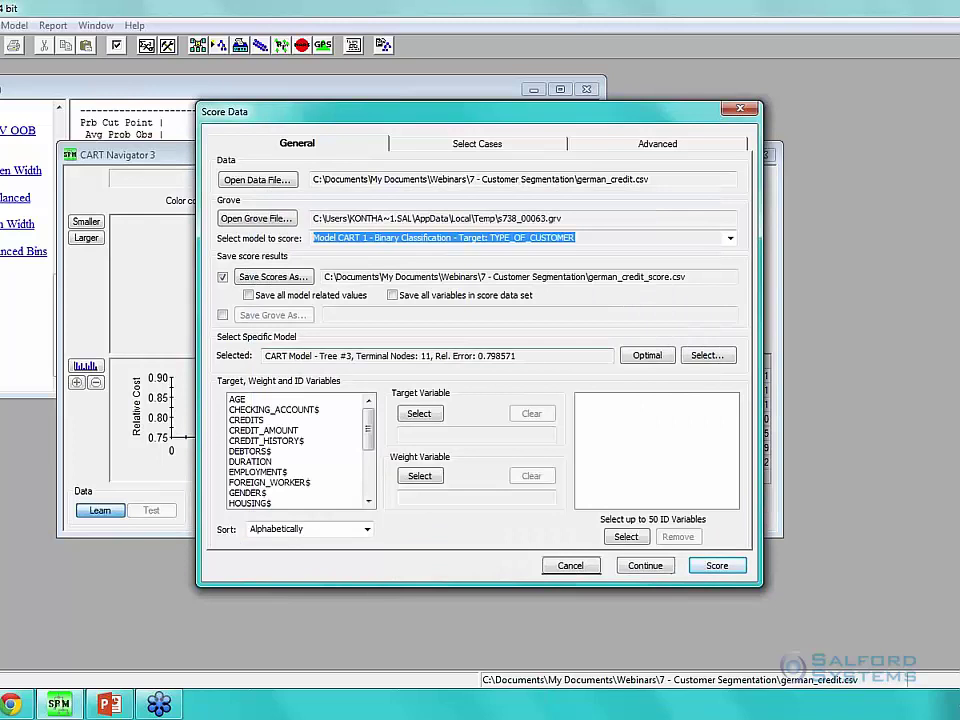
click(248, 295)
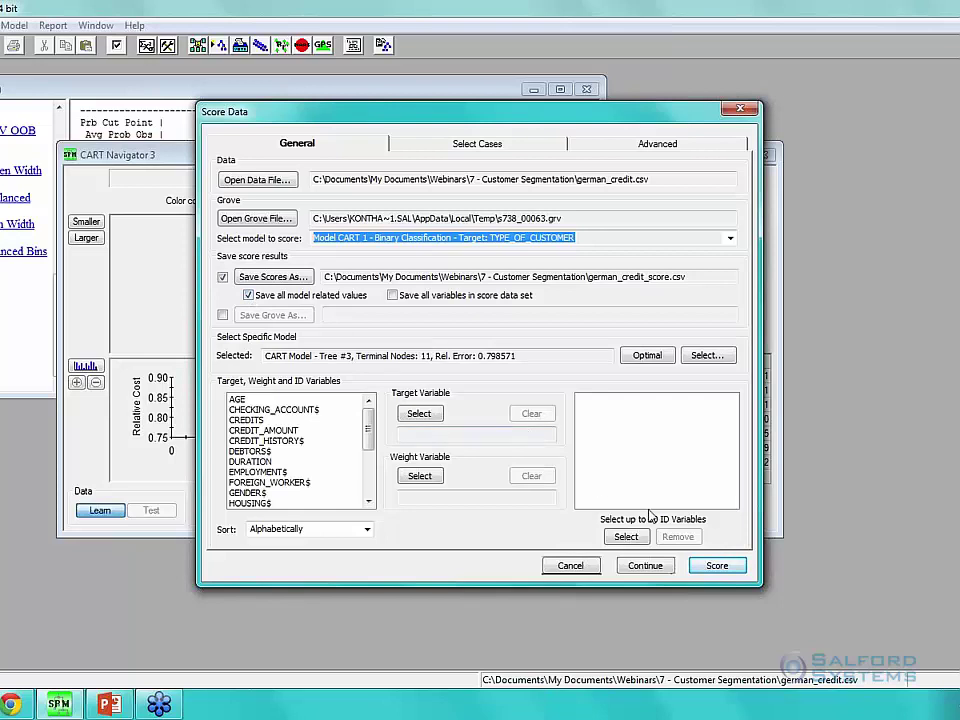
click(743, 568)
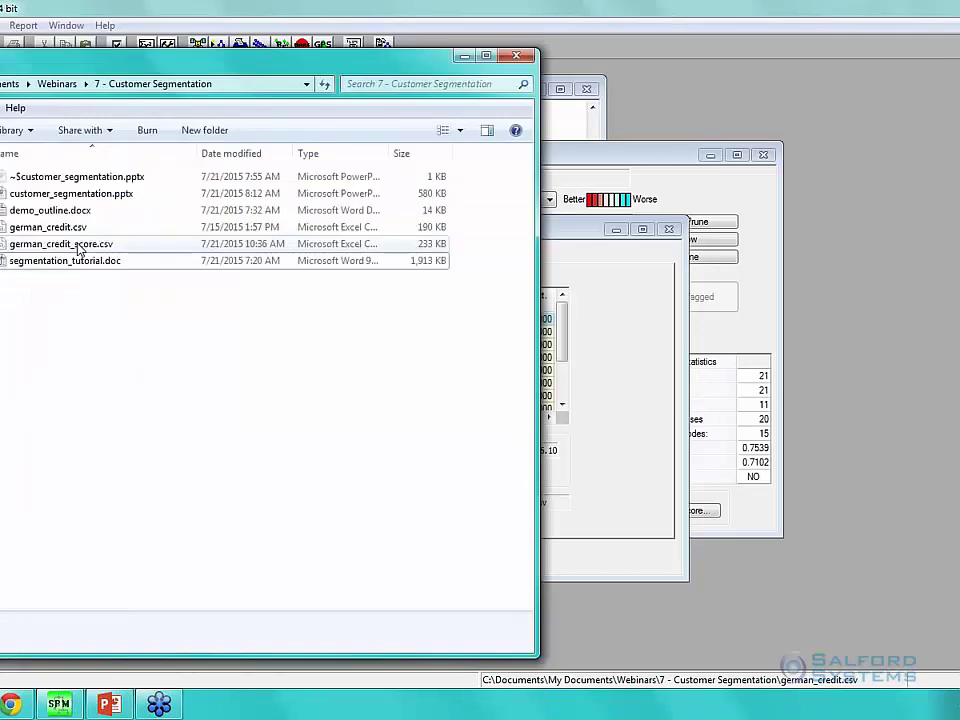
- Open german_credit_score.csv in Excel, review the node assignments and class probabilities, and close the file and the score results
click(80, 249)
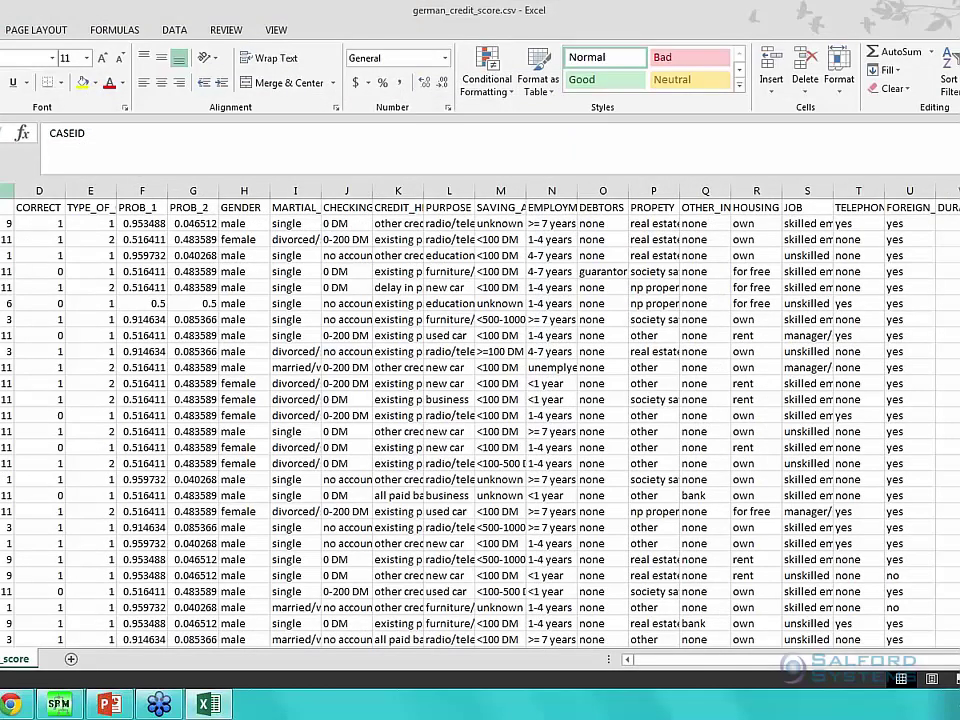
click(7, 190)
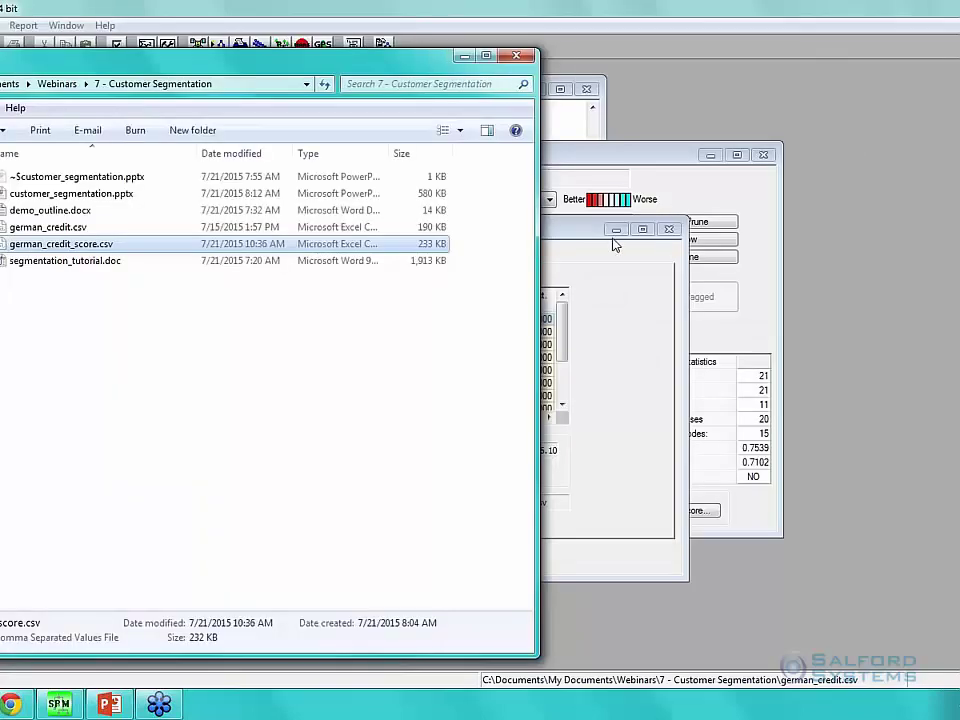
click(464, 56)
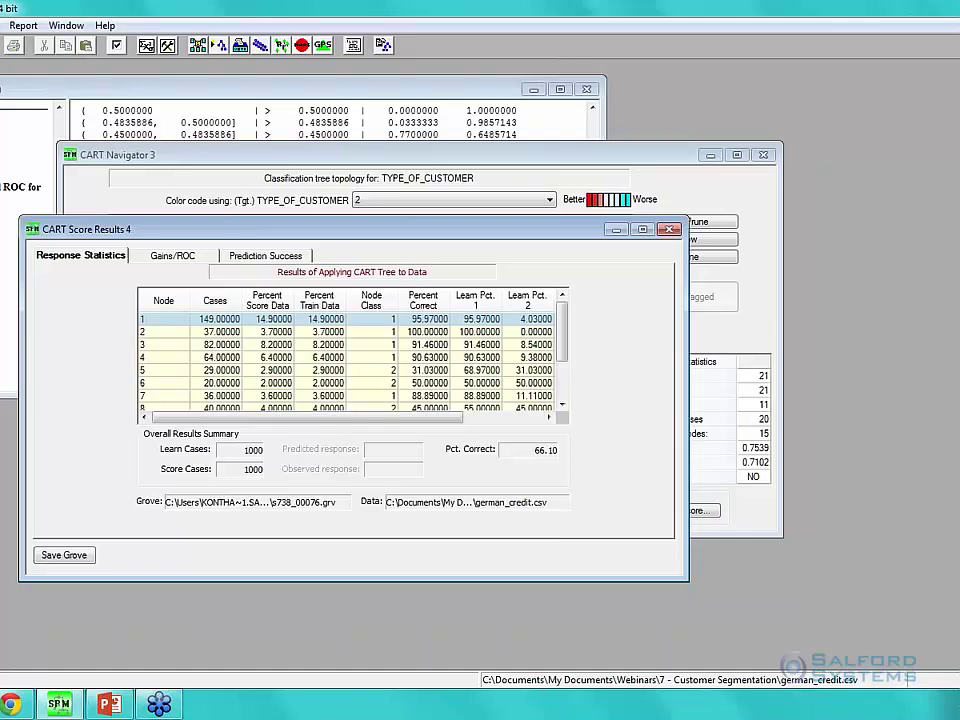
click(670, 231)
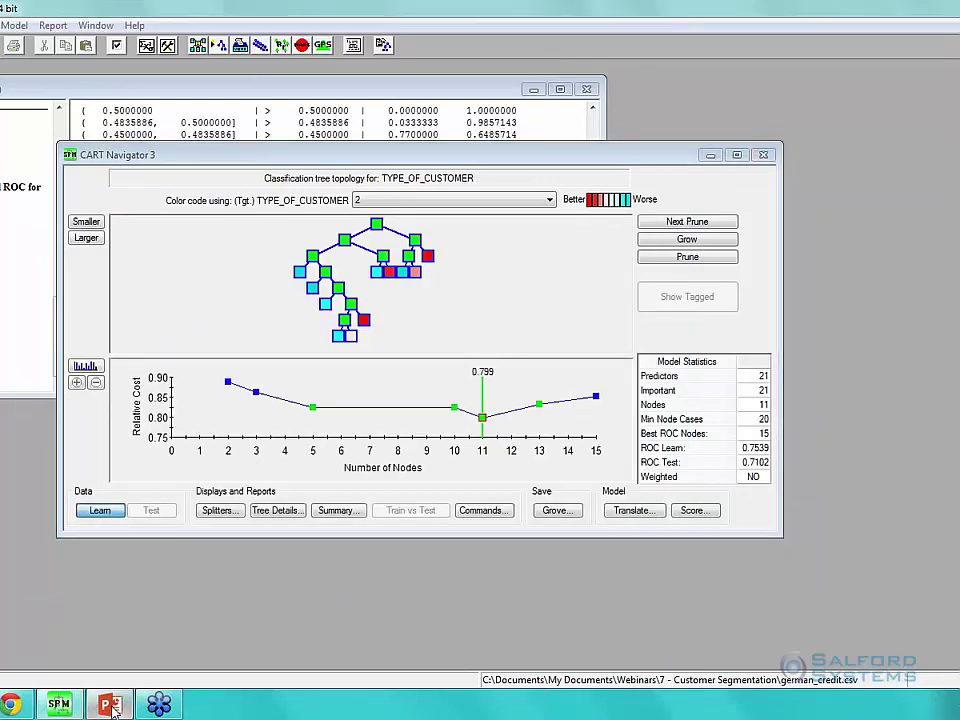
- Switch to the PowerPoint presentation and show the Customer Segments slide as a slide show
click(112, 707)
key(shift+F5)
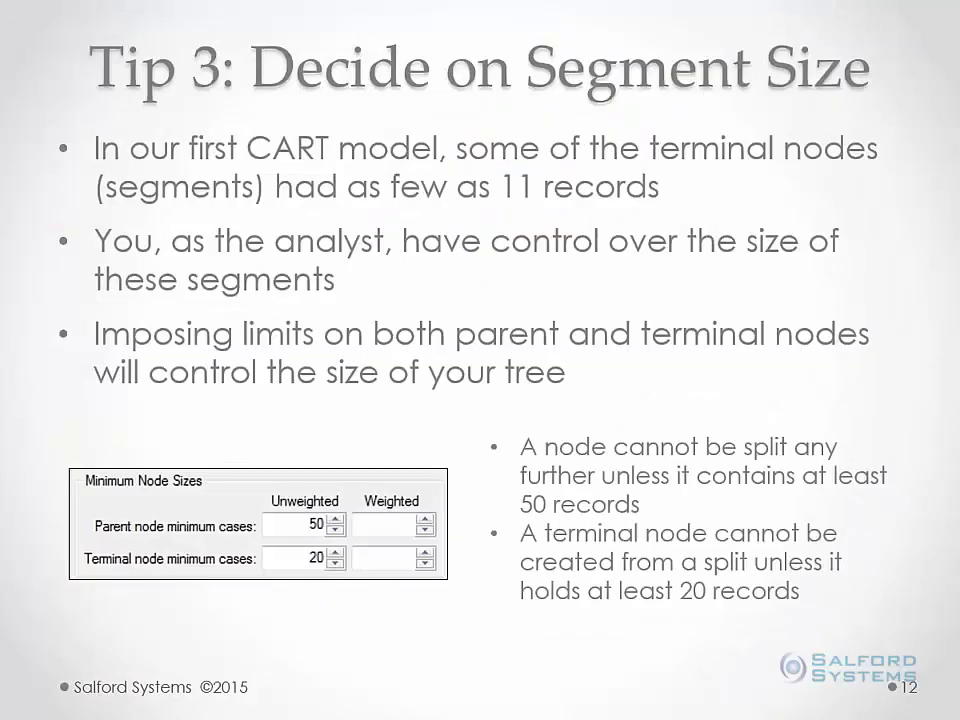
key(Right)
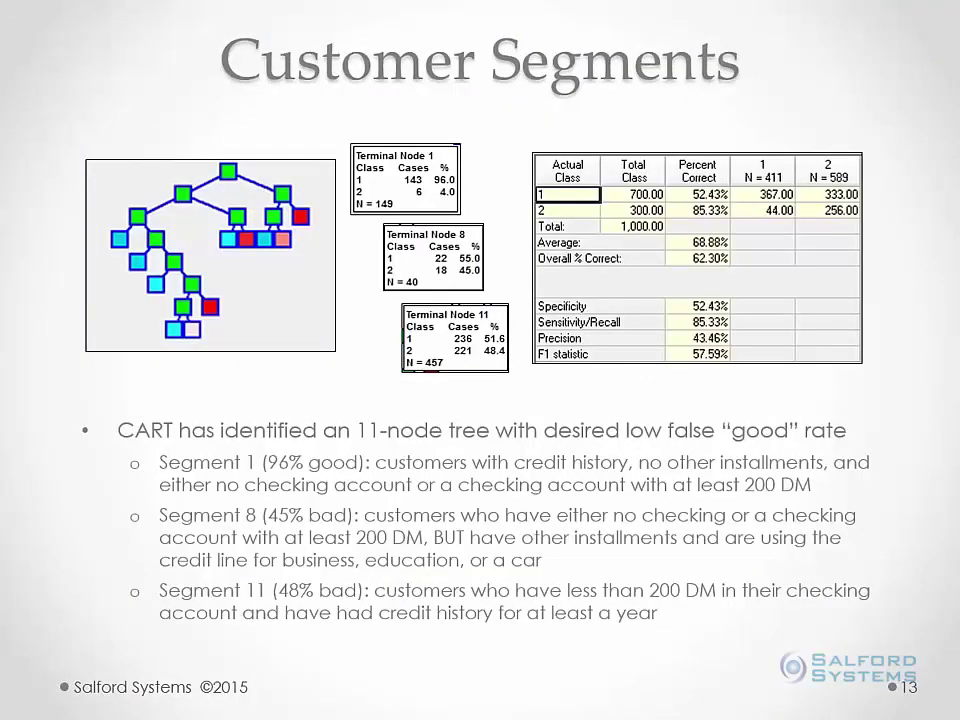
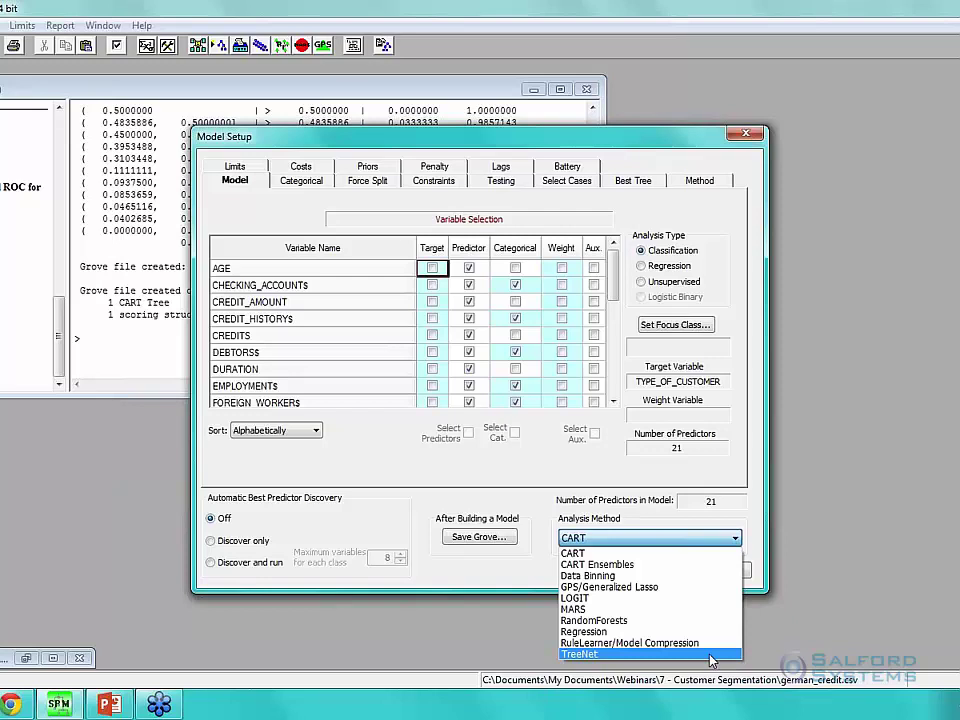
- Change the analysis method to TreeNet and check the TYPE_OF_CUSTOMER target and the cross-validation settings
click(710, 656)
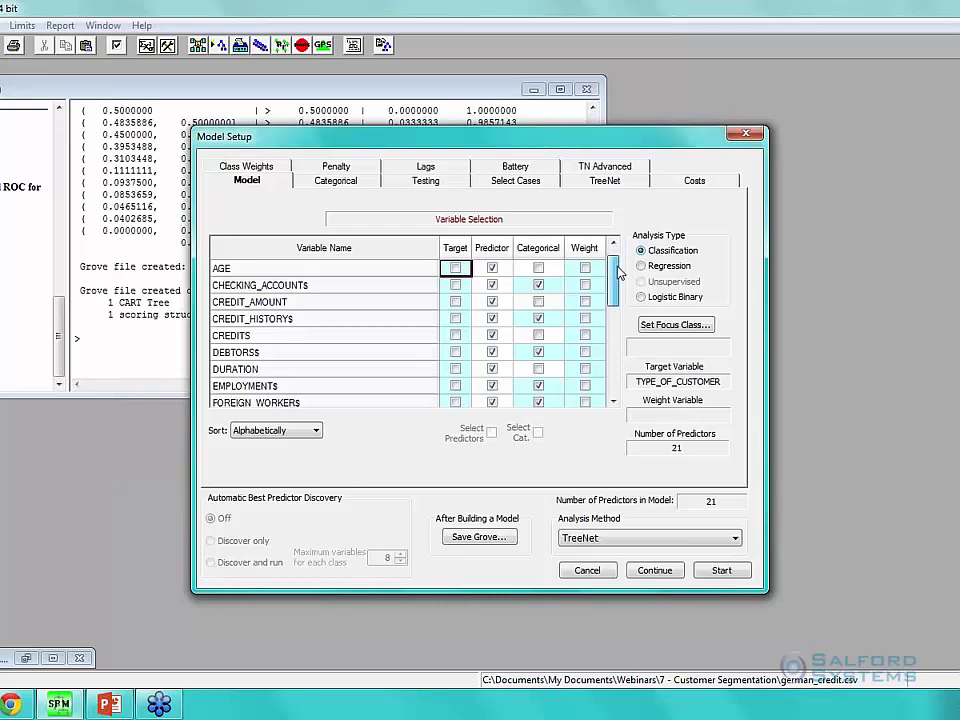
scroll(617, 283, down, 1)
drag(617, 283, 628, 374)
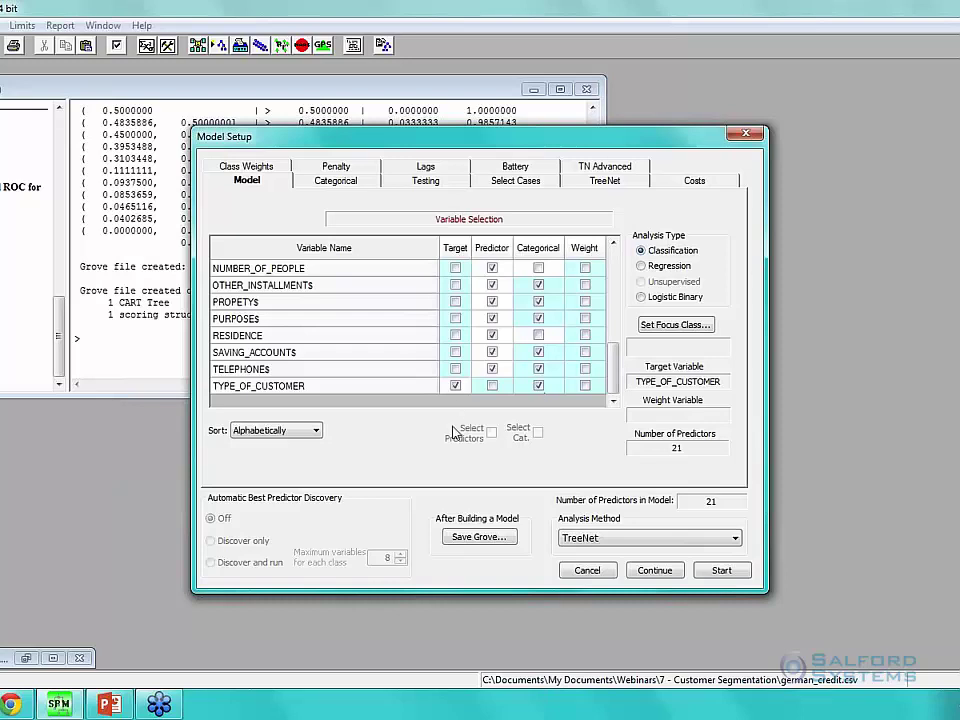
click(425, 189)
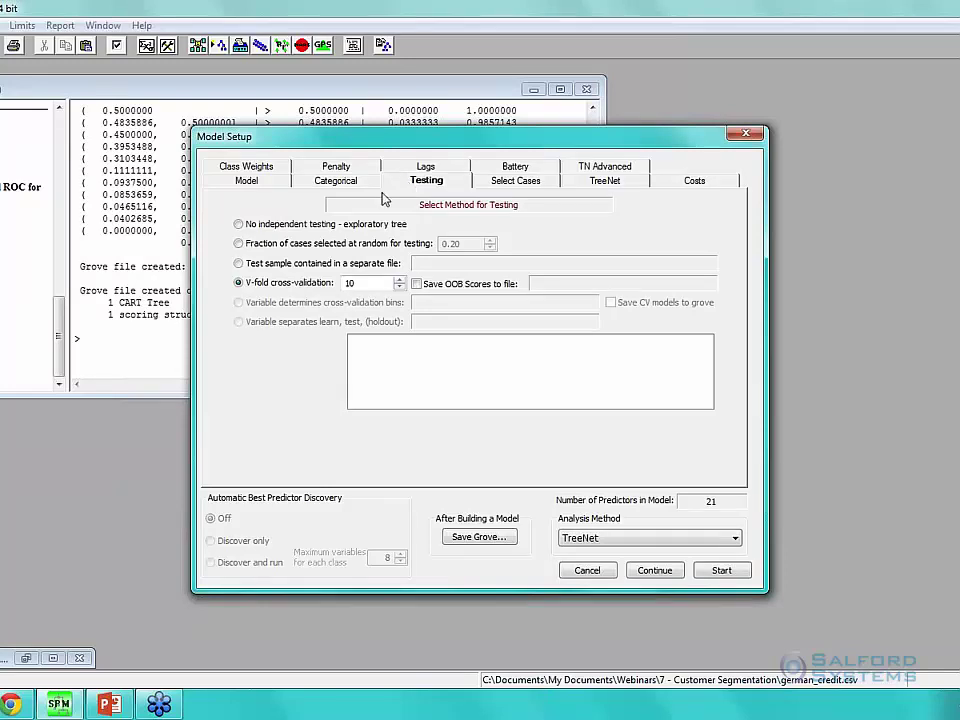
- Set the number of trees to build to 500 in the TreeNet options
click(621, 186)
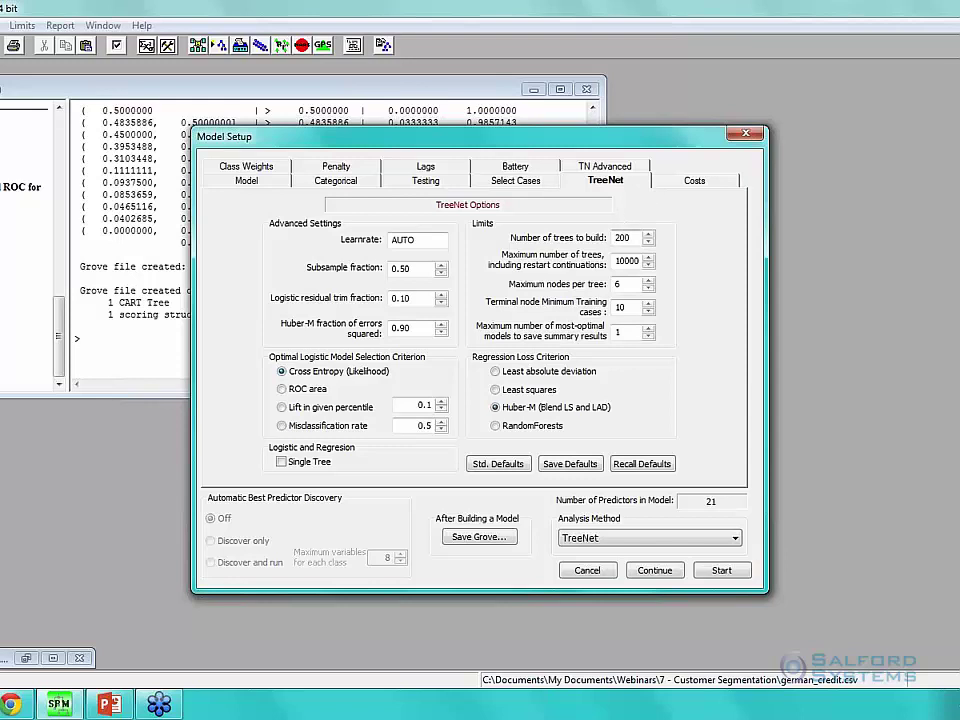
click(636, 238)
double_click(636, 238)
text(500)
- Review the misclassification costs, set the class weights to BALANCED and start the TreeNet model
click(695, 182)
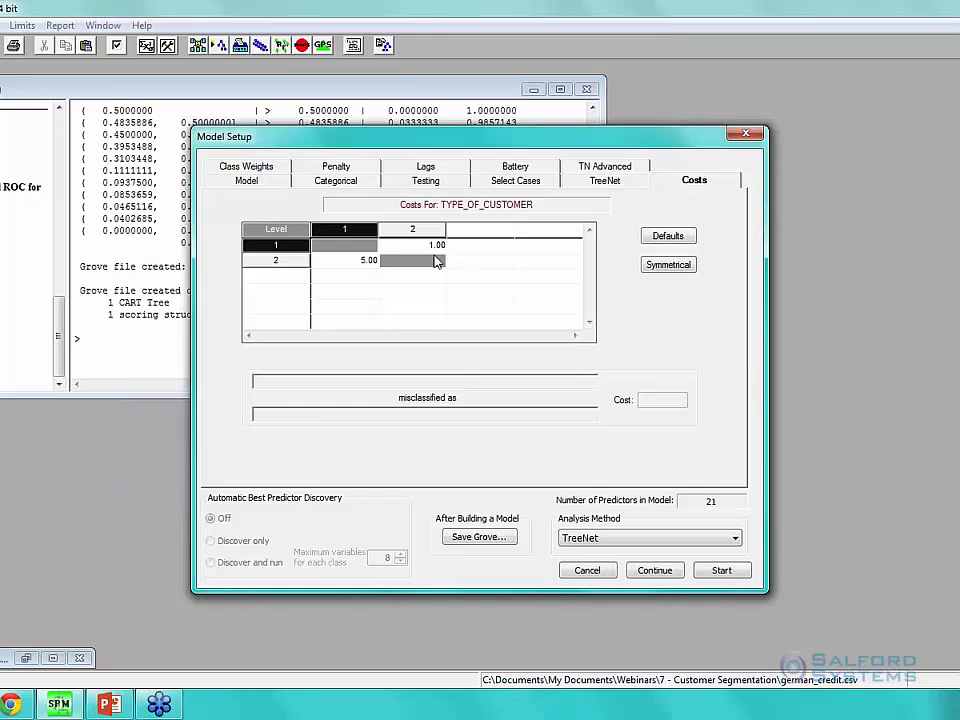
click(228, 168)
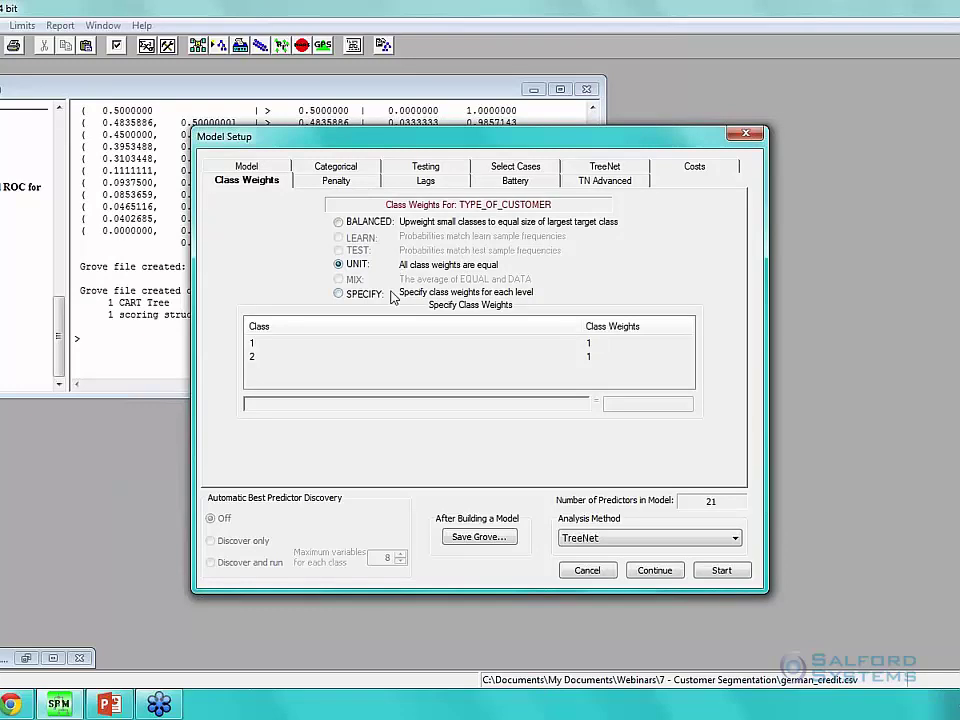
click(338, 223)
click(721, 571)
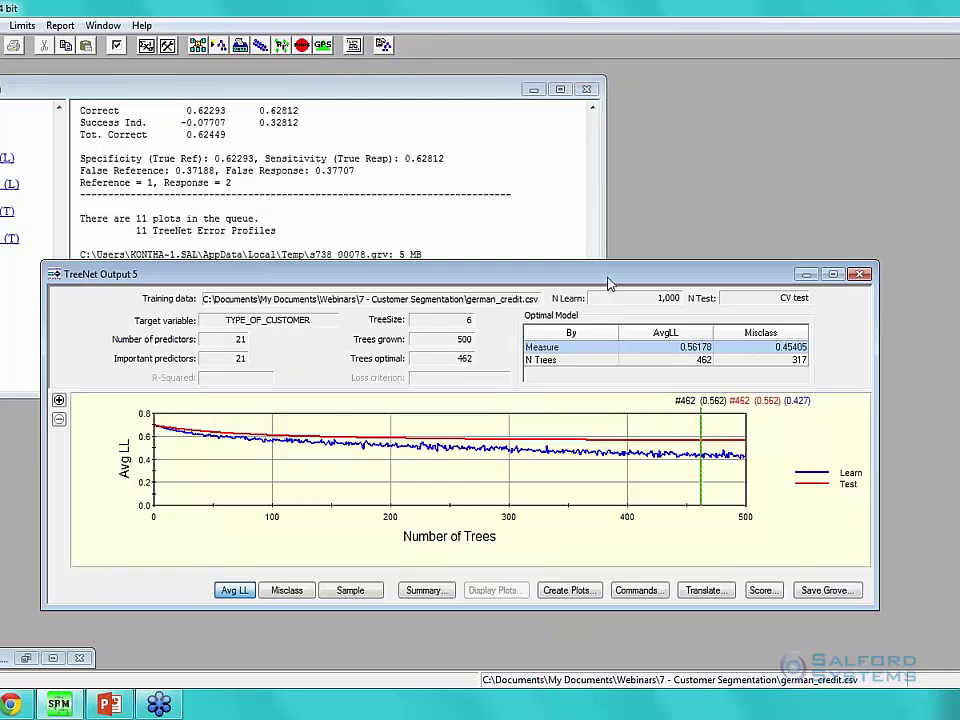
- Examine the optimal TreeNet model's test ROC and the class 2 cases misclassified as 1 in its prediction success table
drag(608, 282, 614, 206)
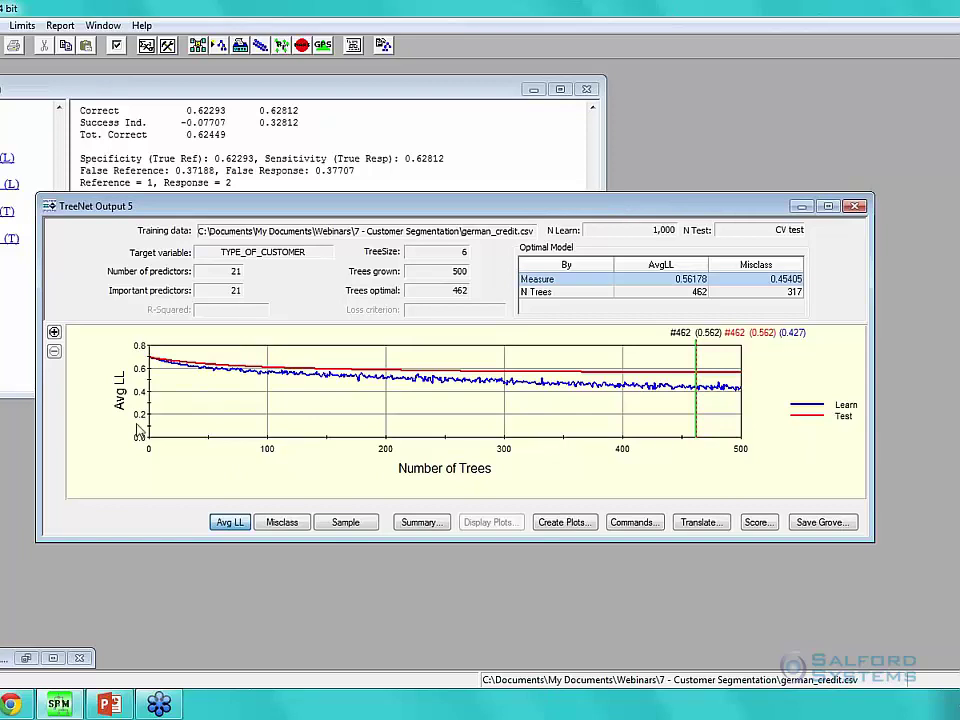
click(442, 530)
click(685, 282)
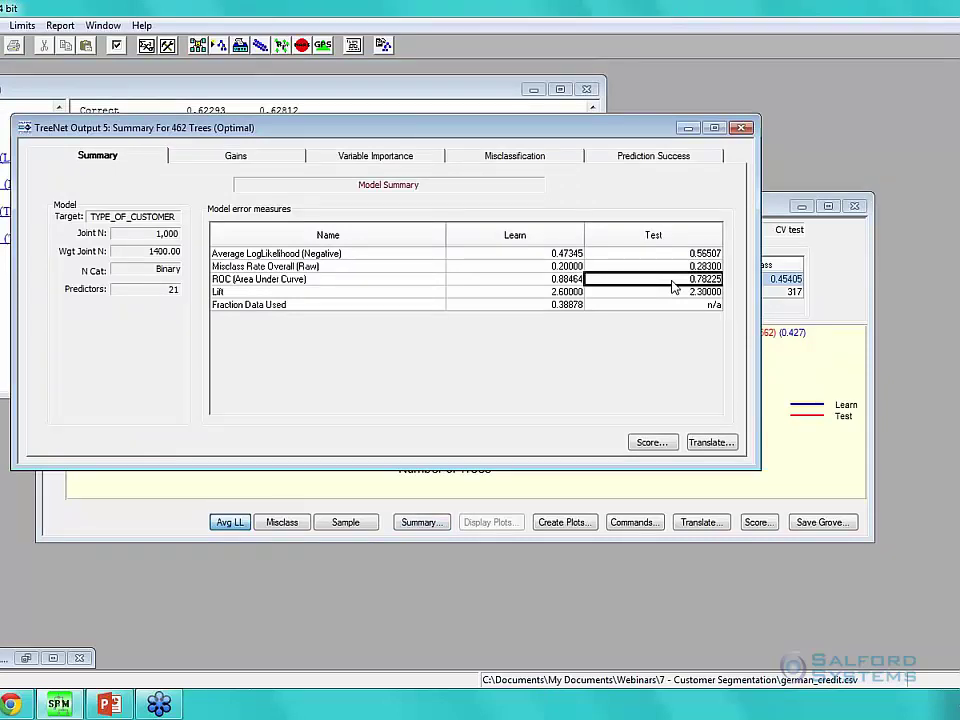
click(714, 162)
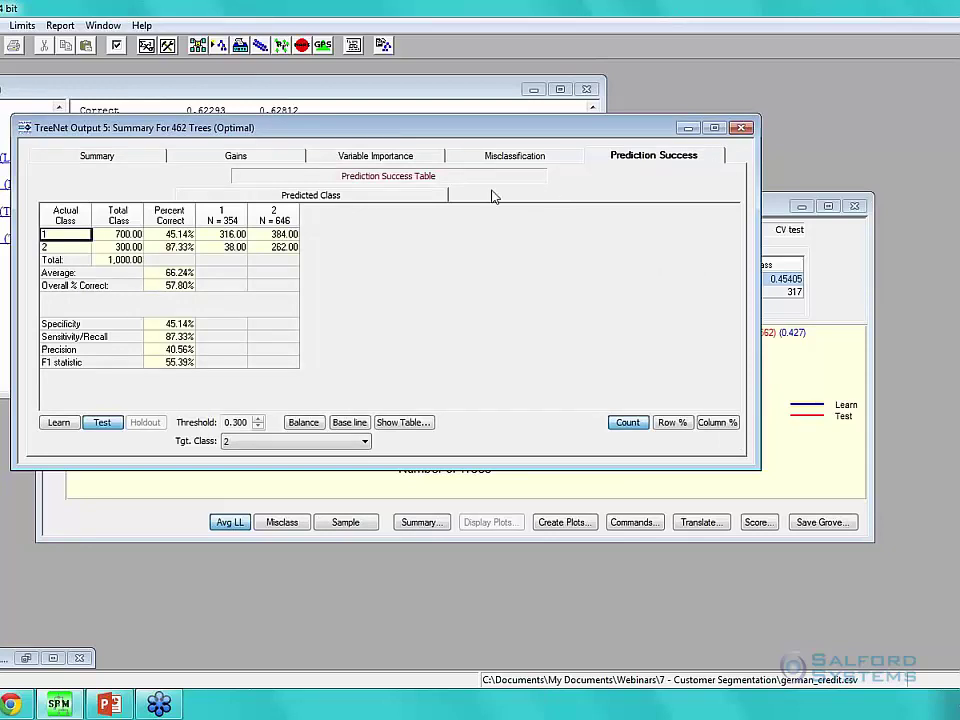
click(222, 247)
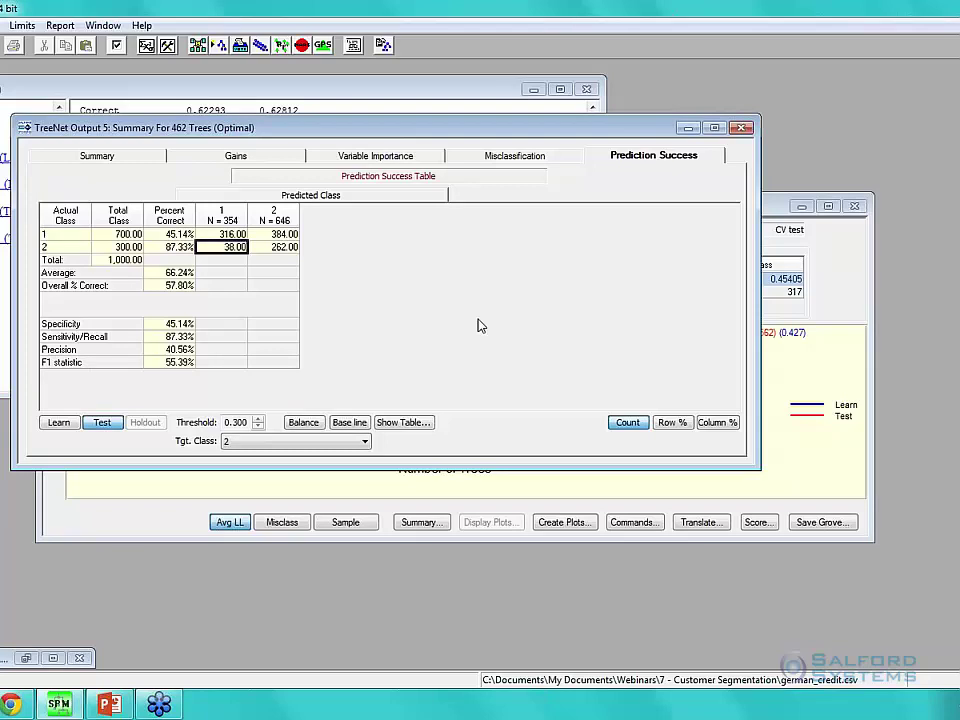
- Examine the TreeNet model's variable importance ranking and close the summary
click(414, 156)
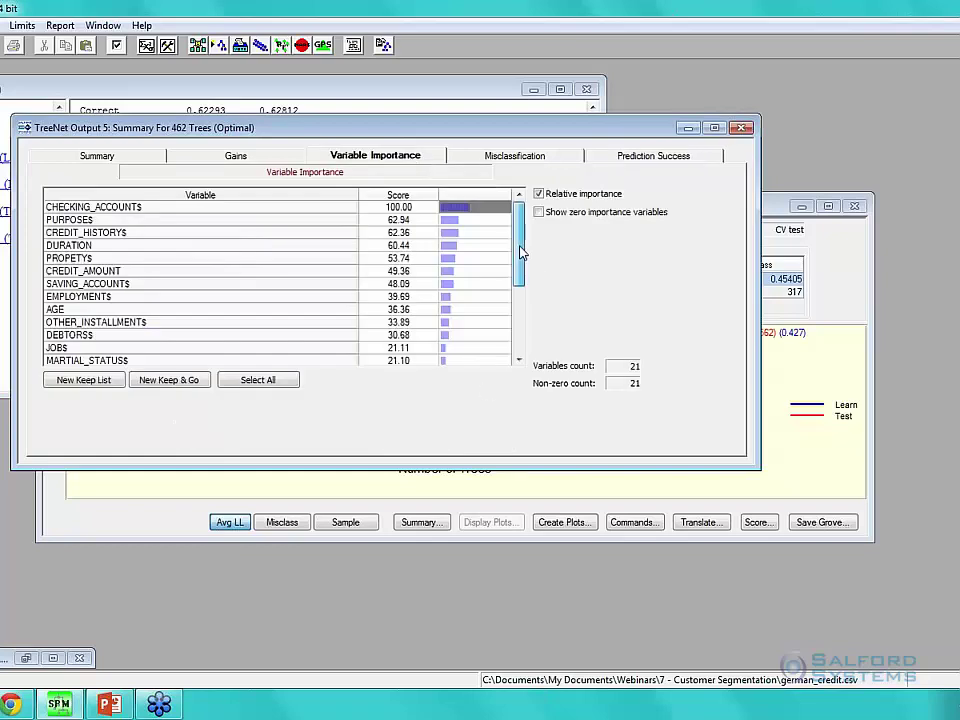
mouse_move(521, 251)
mouse_down()
mouse_move(520, 262)
mouse_move(520, 249)
mouse_up()
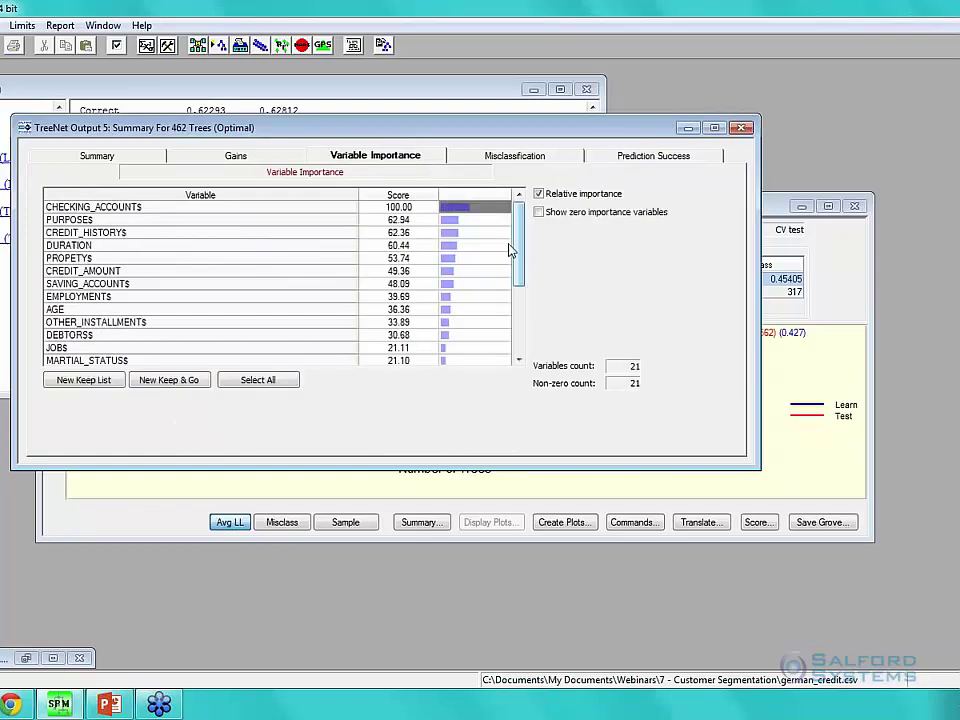
click(304, 210)
click(741, 128)
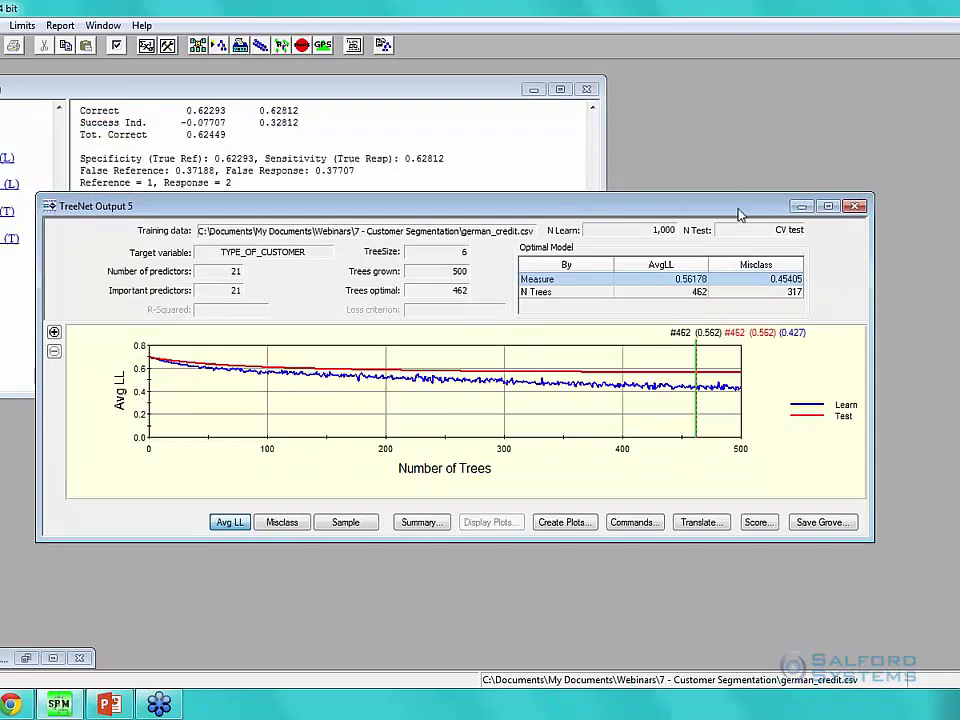
- Create one variable dependence plots for all predictors from the optimal TreeNet model and display them
drag(739, 215, 741, 211)
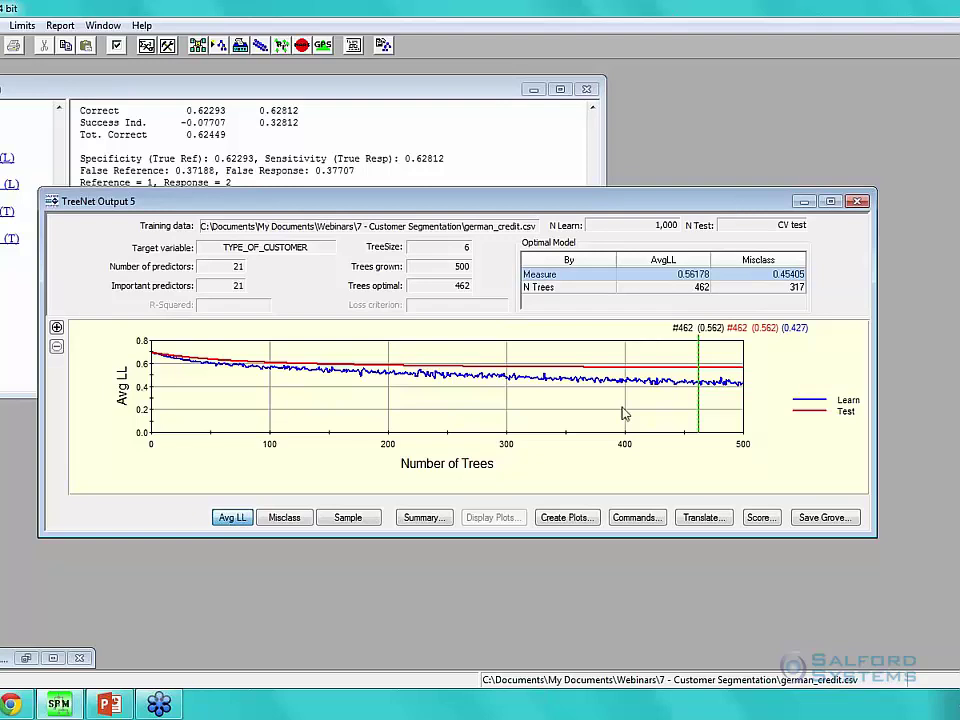
click(583, 522)
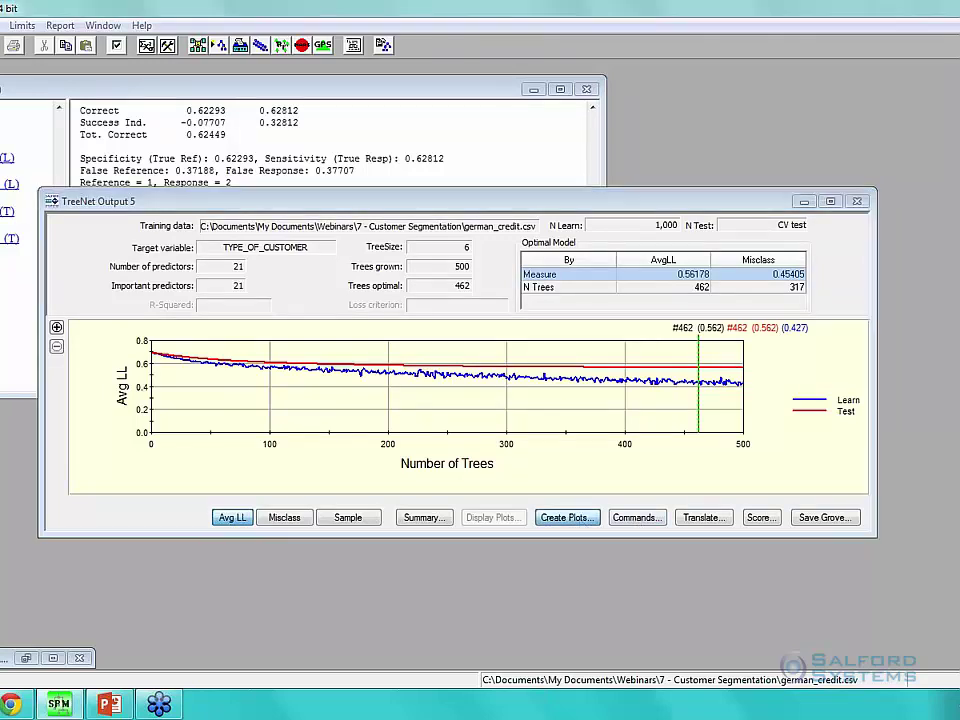
click(240, 326)
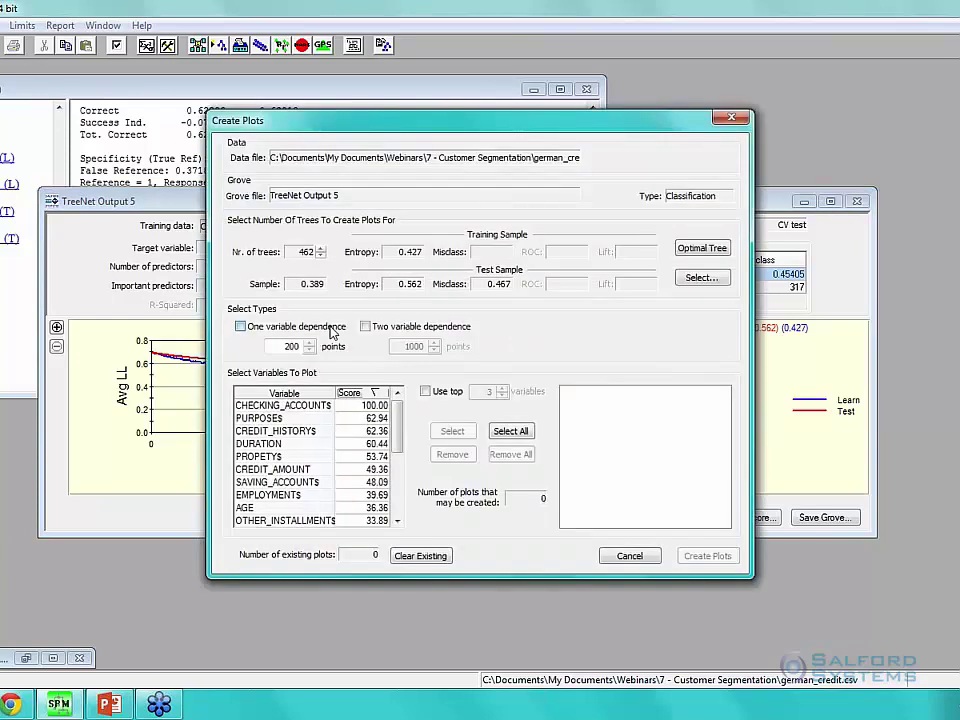
click(522, 434)
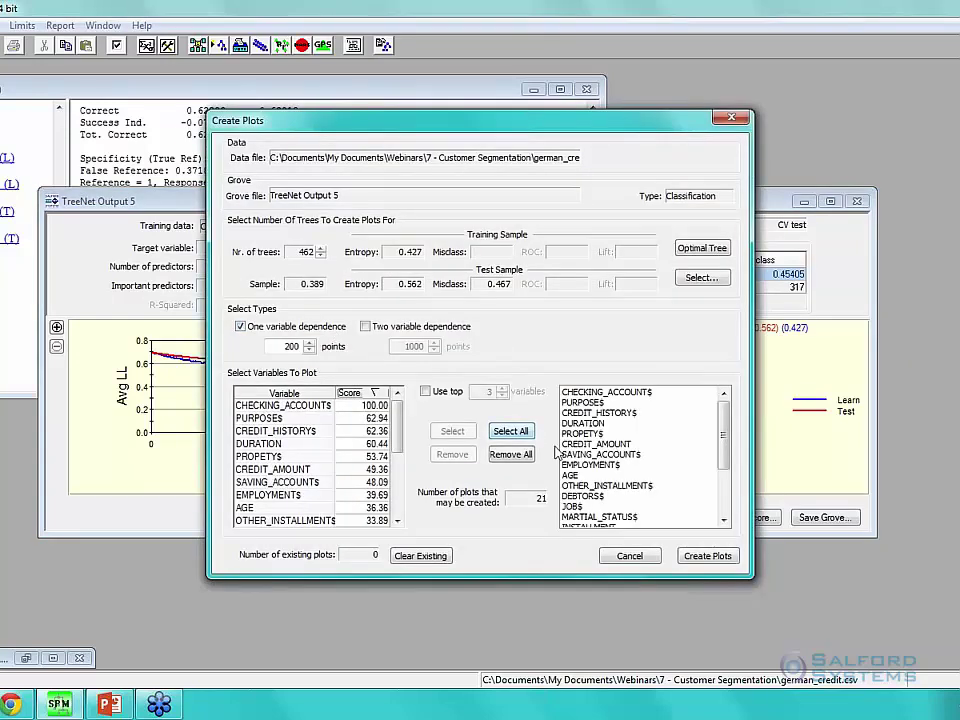
click(718, 563)
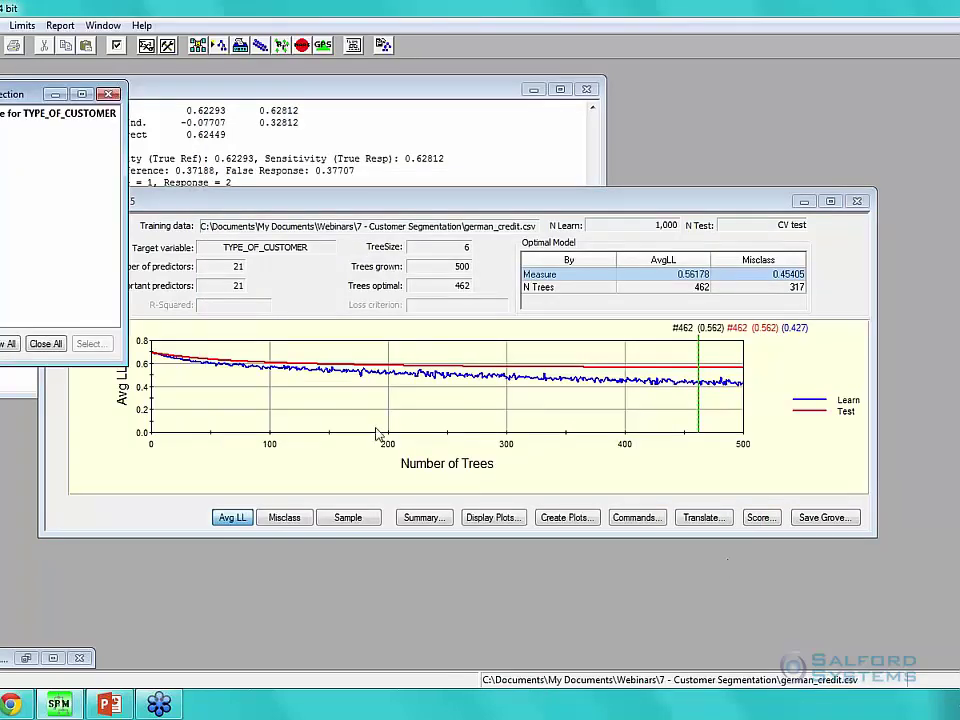
drag(651, 177, 413, 118)
drag(474, 136, 549, 146)
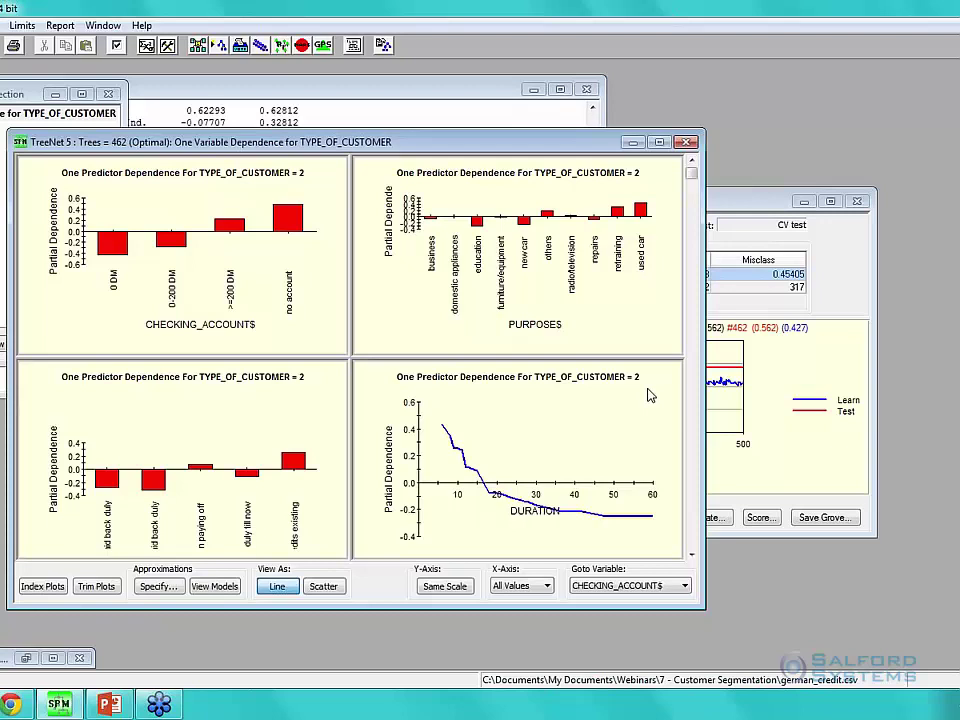
- Examine the remaining one variable dependence plots for TYPE_OF_CUSTOMER = 2, from DURATION and CREDIT_AMOUNT through to INSTALLMENT
scroll(650, 396, down, 1)
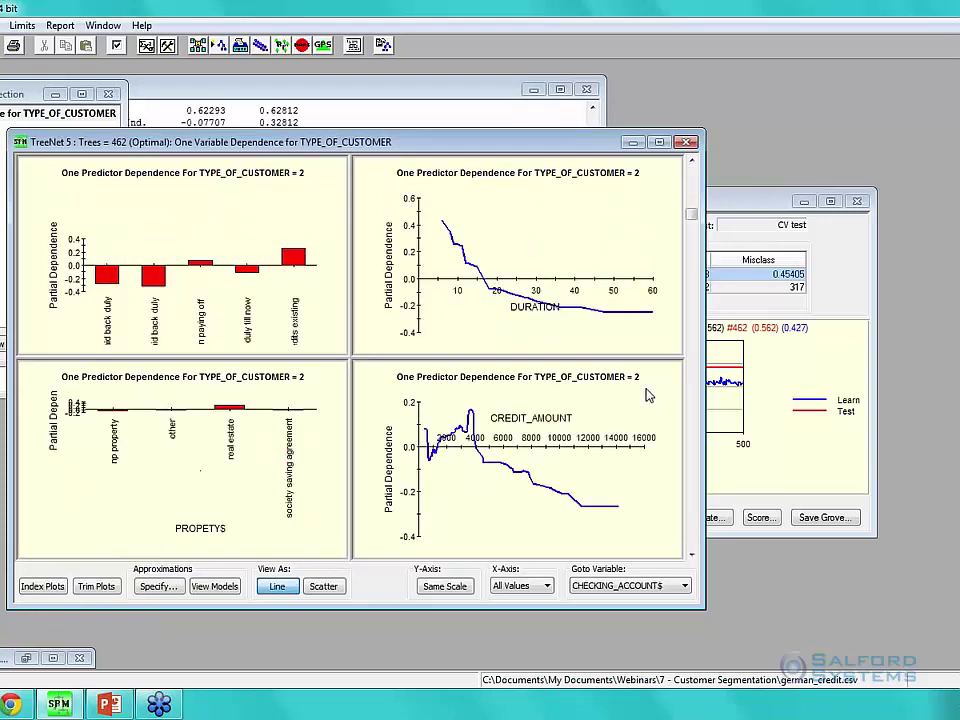
scroll(648, 396, down, 1)
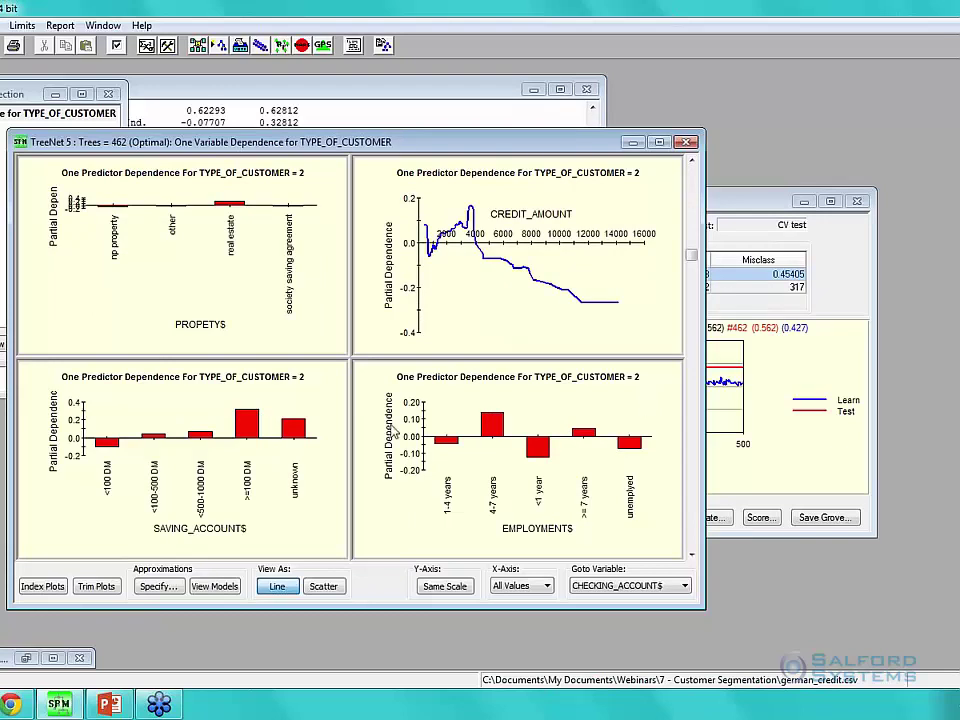
scroll(371, 432, down, 1)
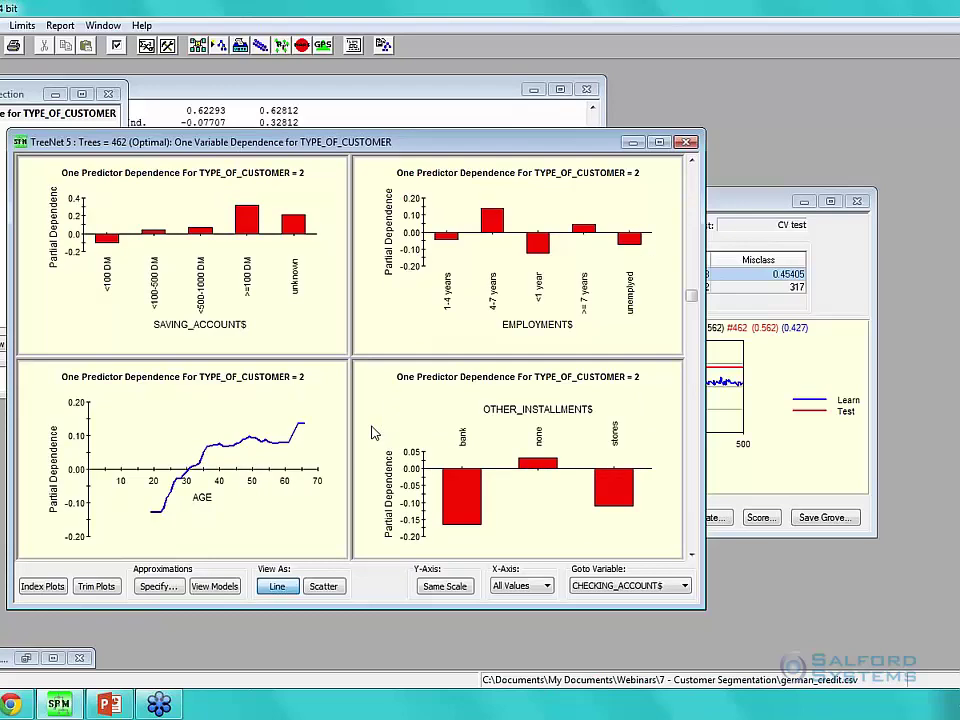
scroll(371, 432, down, 1)
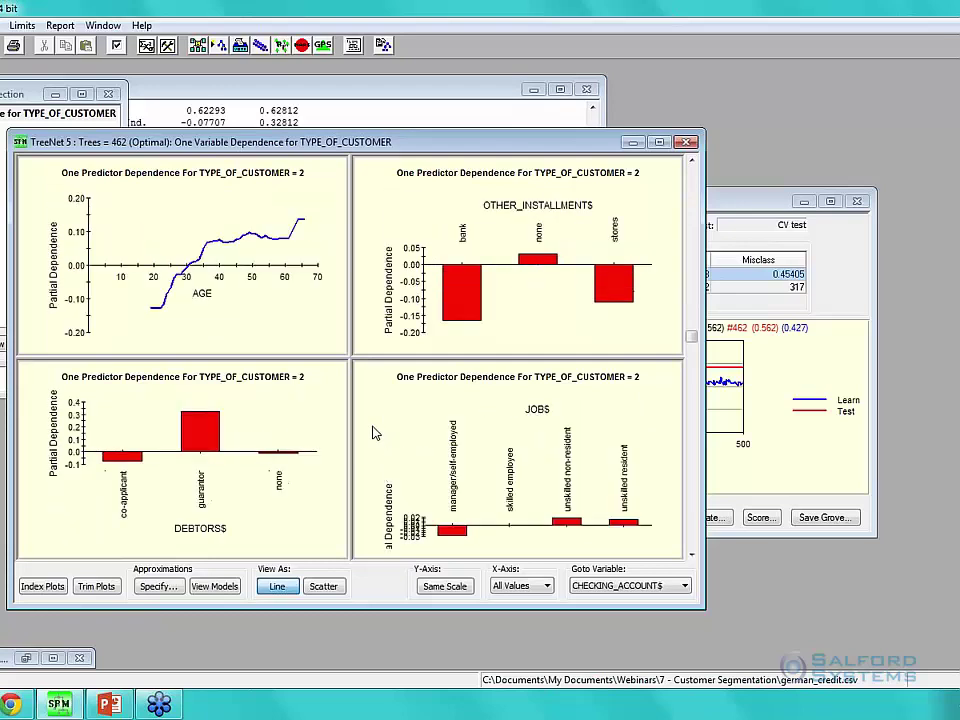
scroll(371, 432, down, 1)
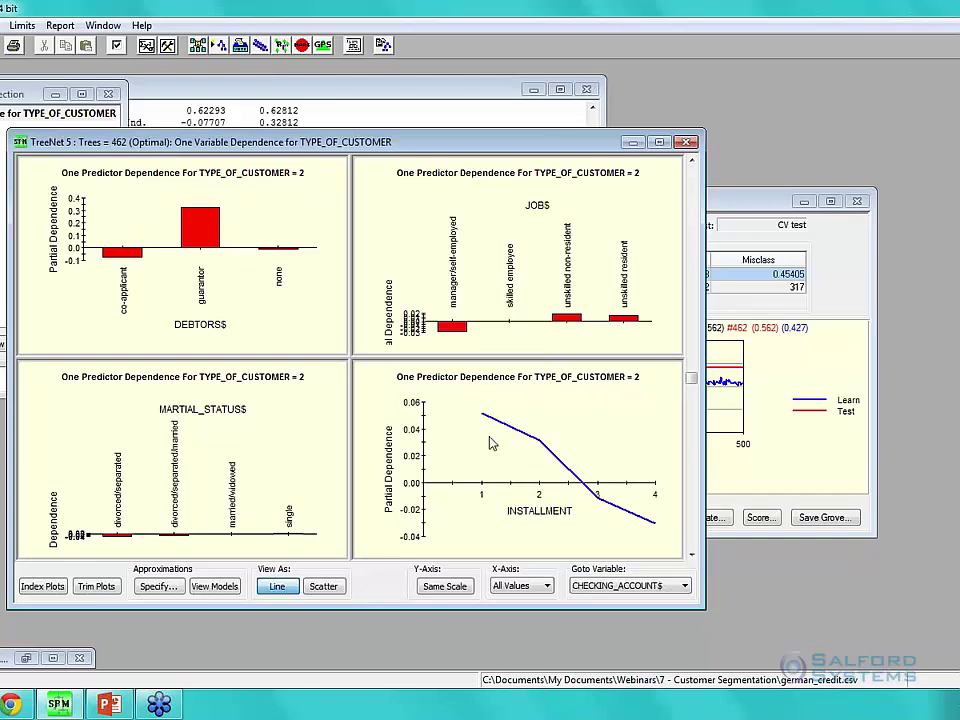
- Switch to the customer_segmentation.pptx presentation in PowerPoint and present the Model Results Summary slide as a slide show
click(116, 705)
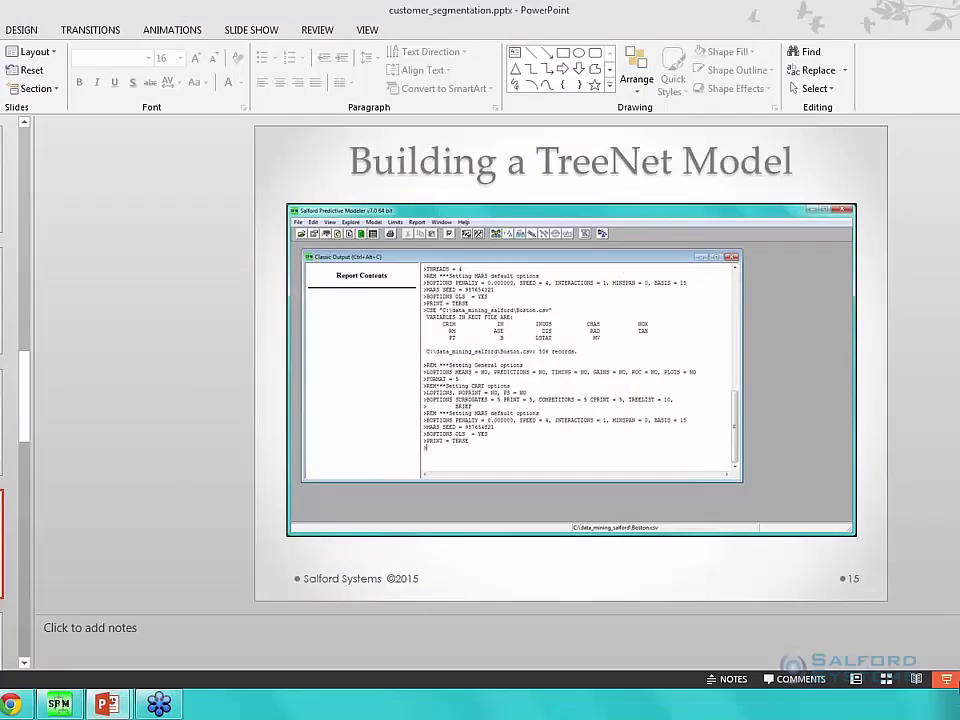
key(shift+F5)
key(Right)
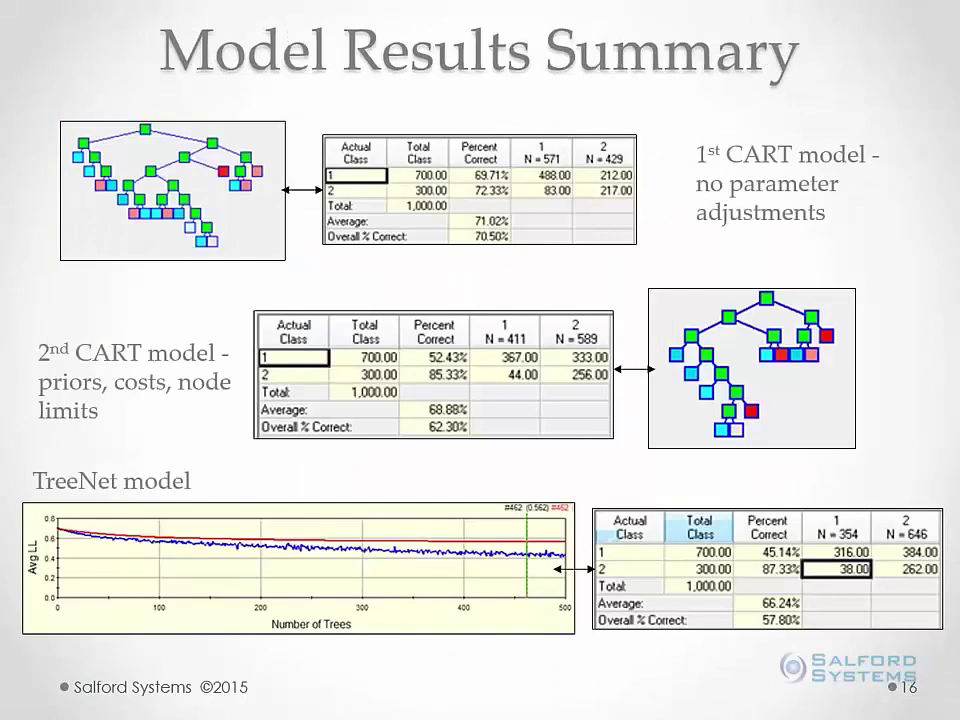